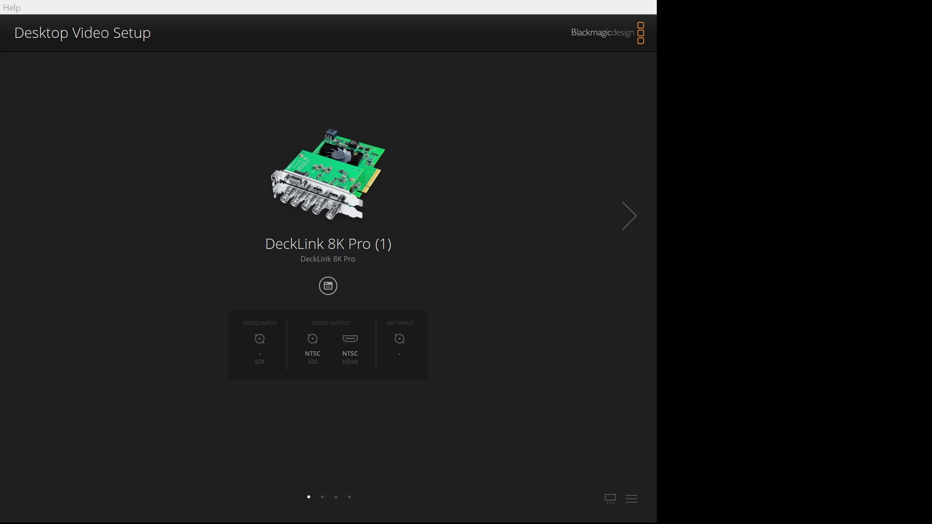
# - Set DeckLink 8K Pro (1) to HDMI video input and a default video standard of 2160p29.97, saving the settings
pyautogui.click(328, 286)
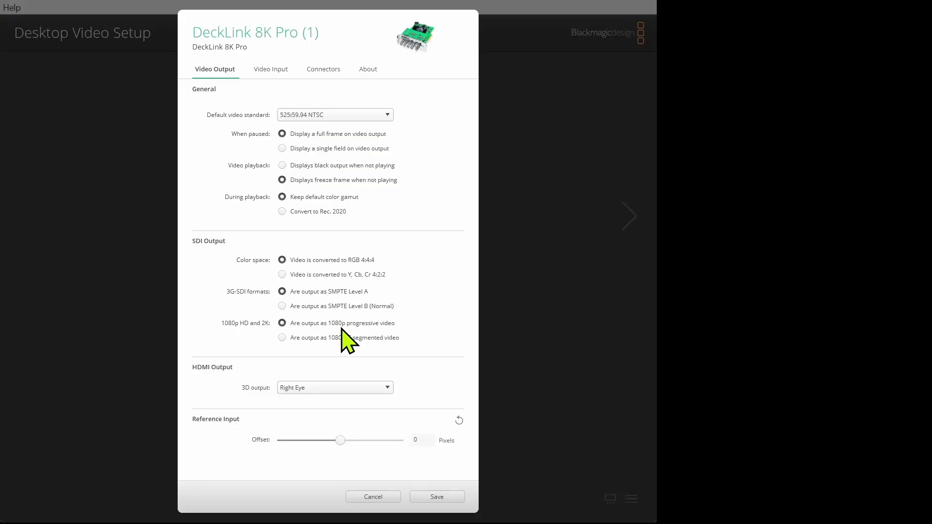
pyautogui.click(275, 68)
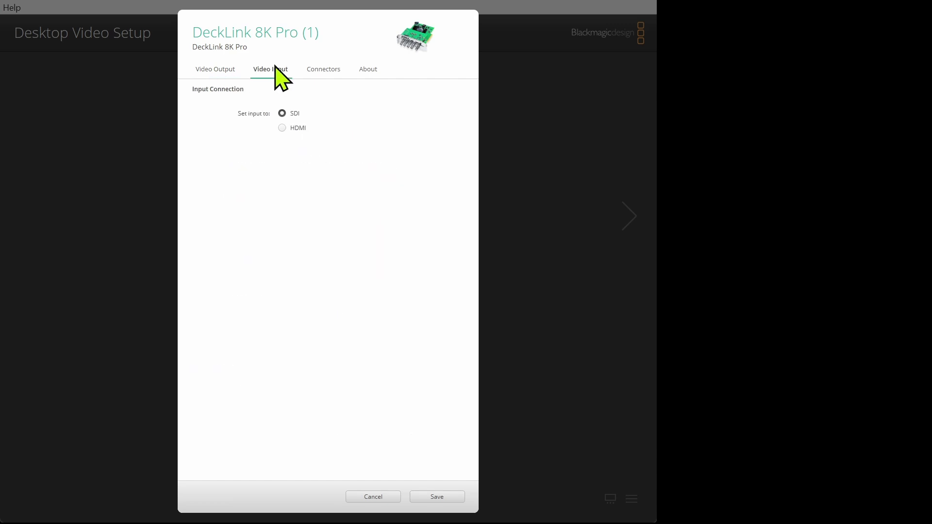
pyautogui.click(282, 127)
pyautogui.click(439, 499)
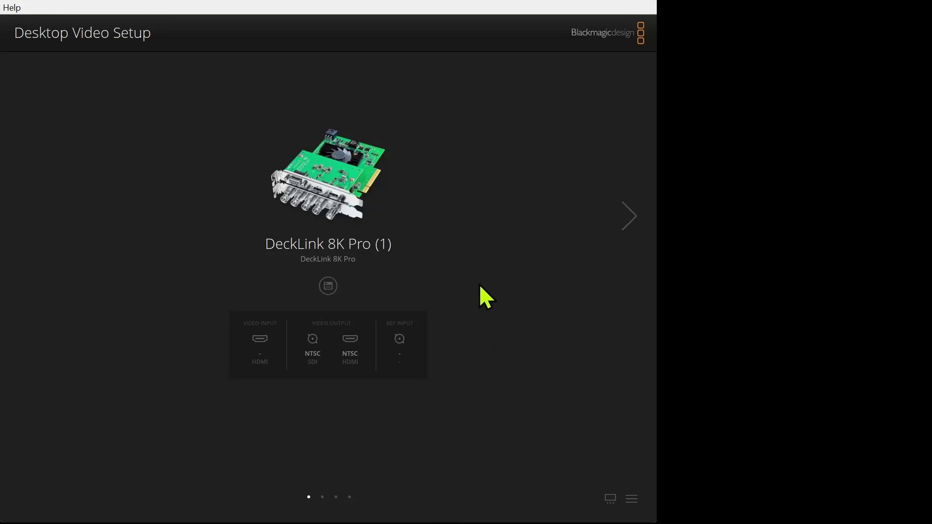
pyautogui.click(327, 290)
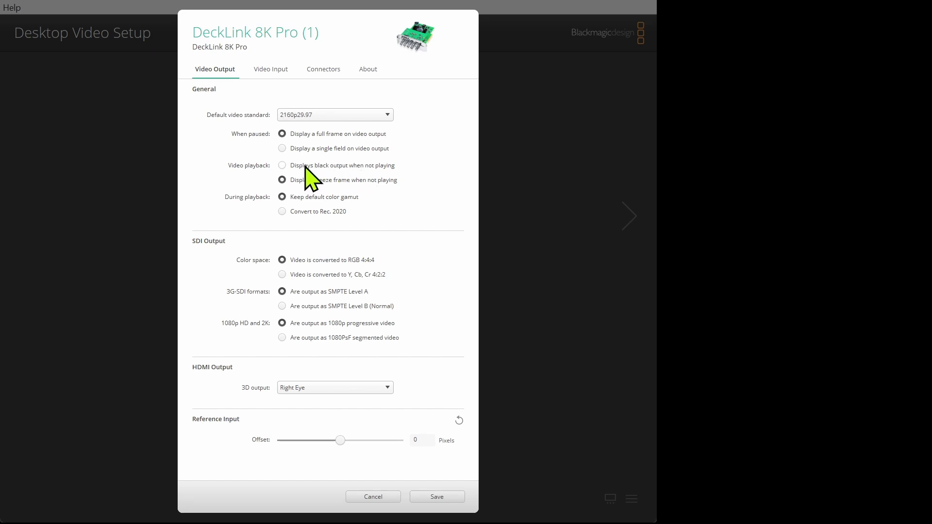
pyautogui.click(436, 496)
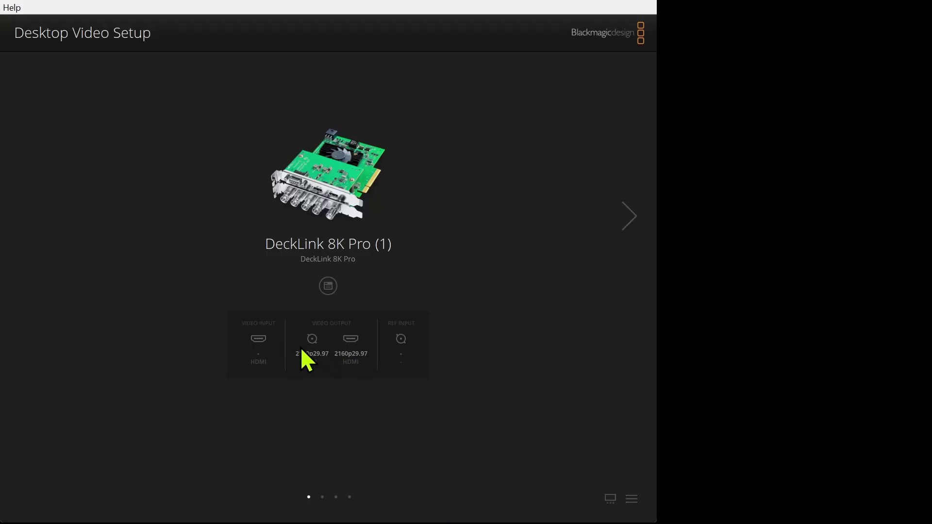
# - Check the connector mapping of DeckLink 8K Pro (3), set its default video standard to 2160p29.97, and save
pyautogui.click(632, 220)
pyautogui.click(633, 221)
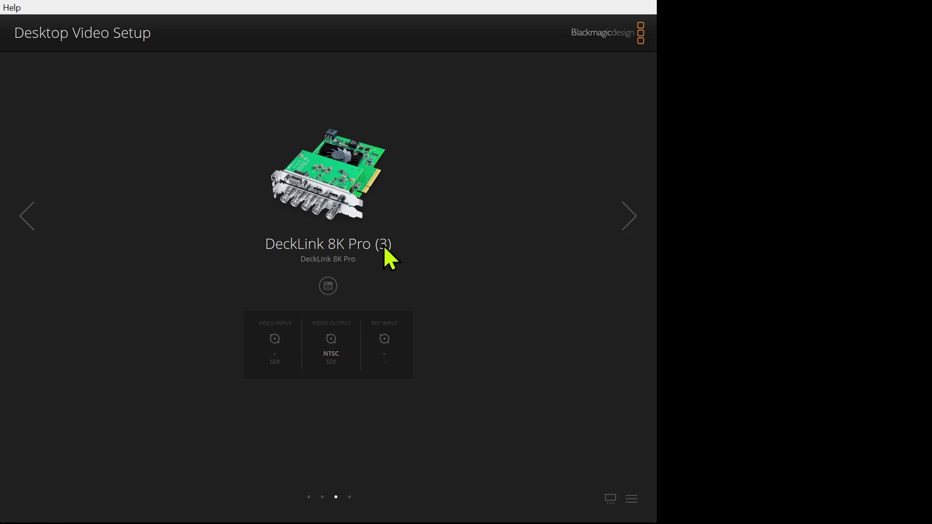
pyautogui.click(346, 343)
pyautogui.click(278, 75)
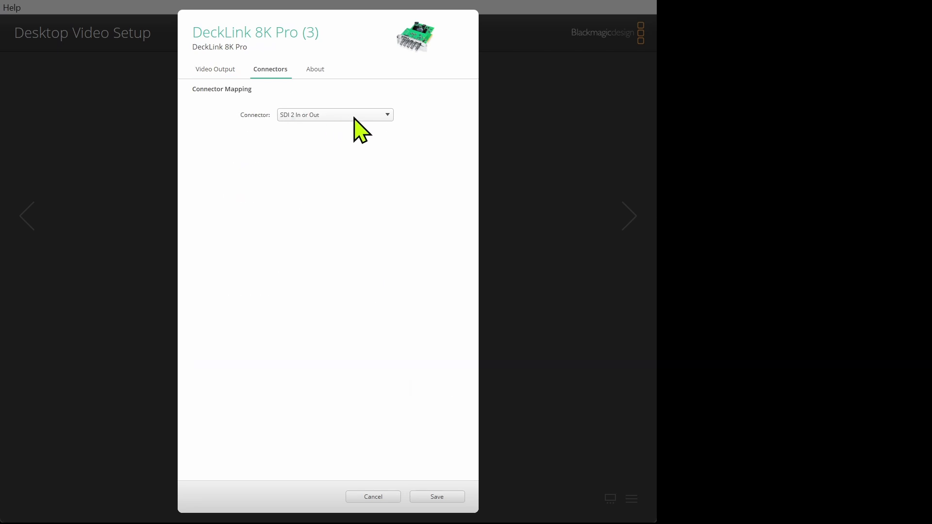
pyautogui.click(221, 72)
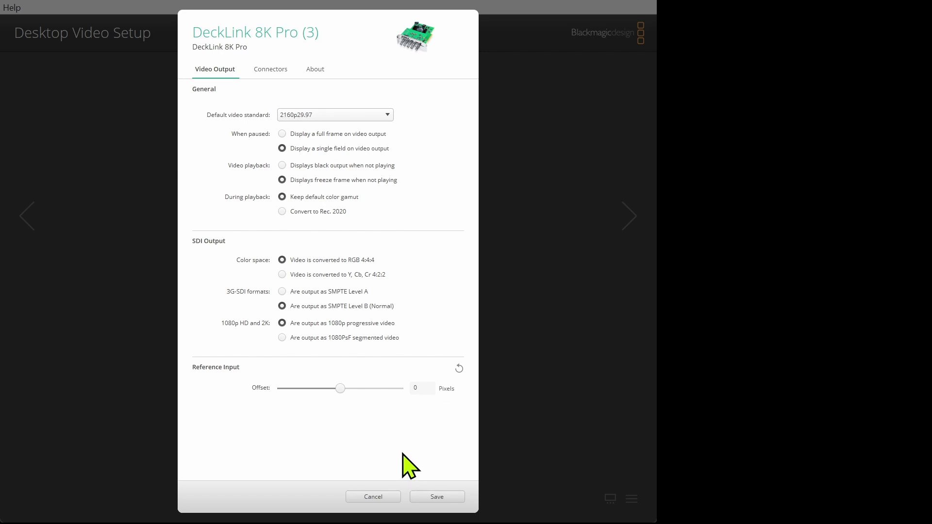
pyautogui.click(437, 496)
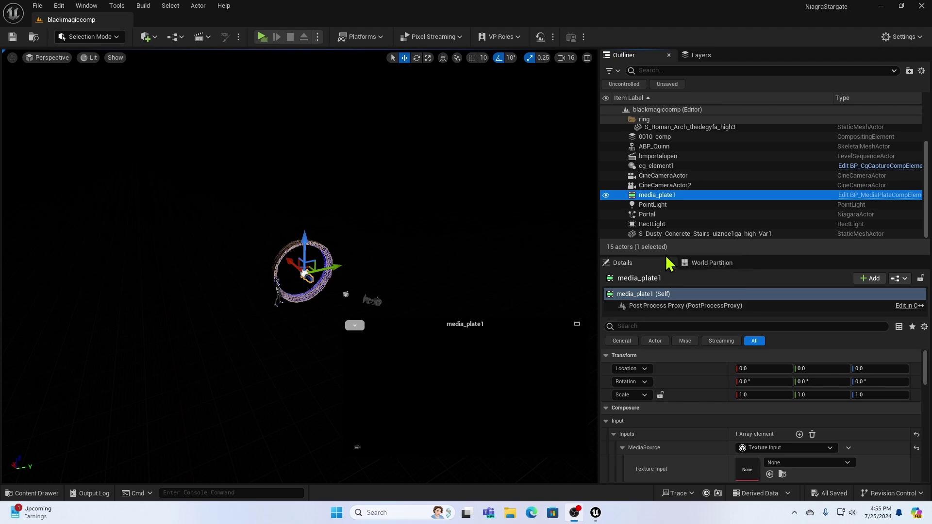
# - In Unreal Editor, preview the cg_element1 and media_plate1 composite elements one after the other
pyautogui.click(658, 168)
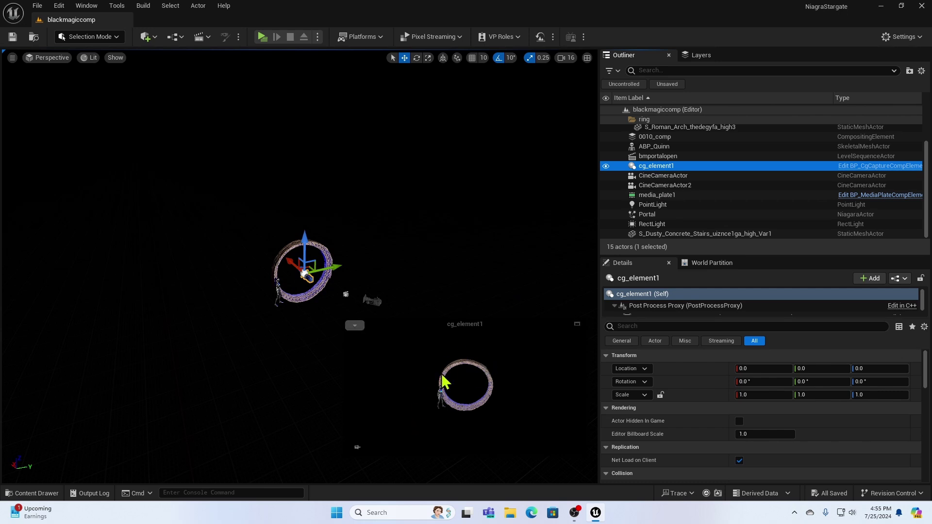
pyautogui.click(667, 195)
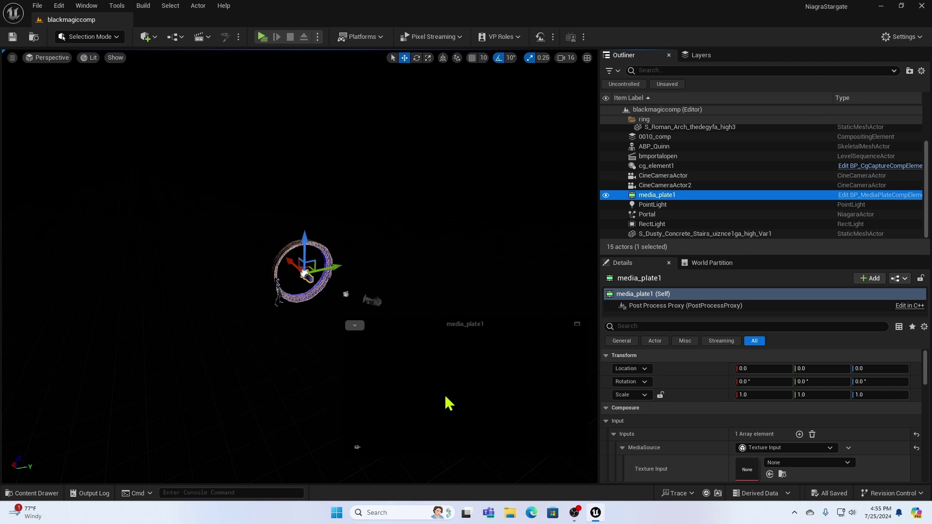
# - Create a Media Bundle named BlackmagicCamera1 in the BlackmagicVideo content folder
pyautogui.click(39, 495)
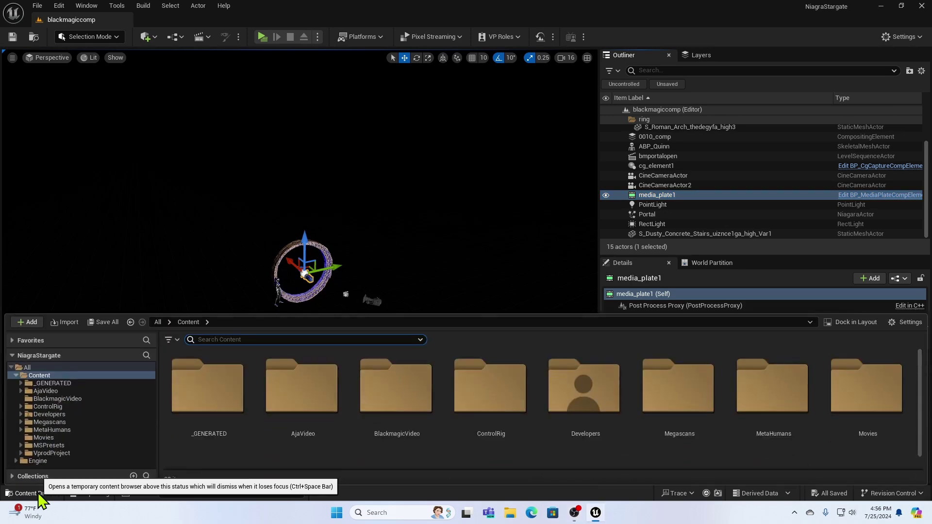
pyautogui.click(408, 397)
pyautogui.doubleClick(408, 397)
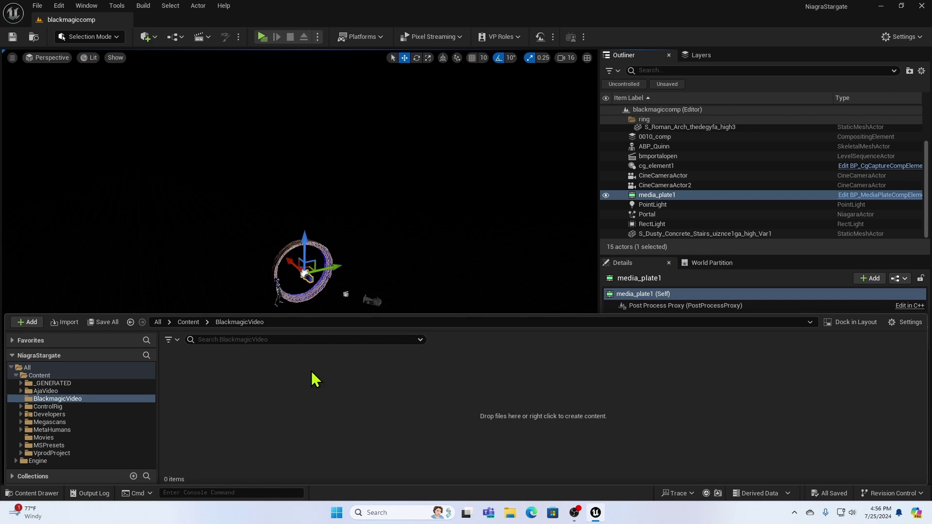
pyautogui.rightClick(473, 373)
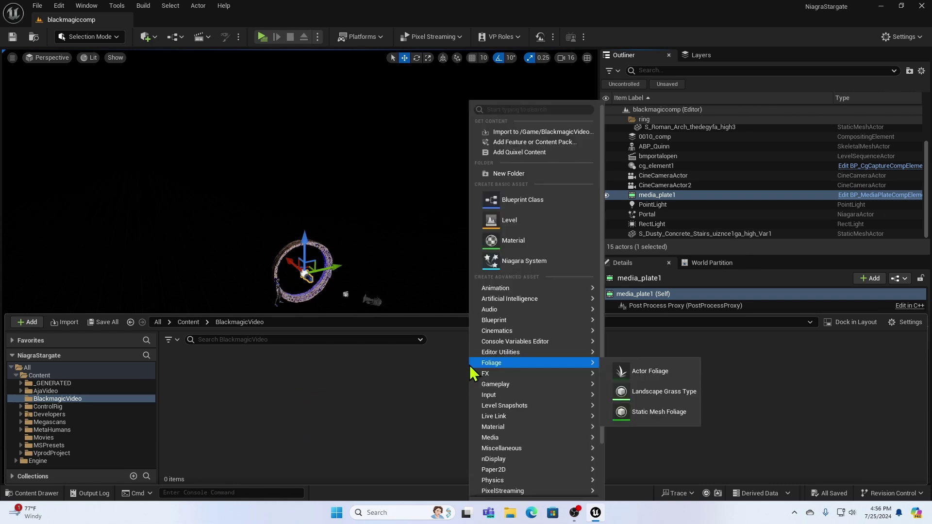
pyautogui.moveTo(503, 438)
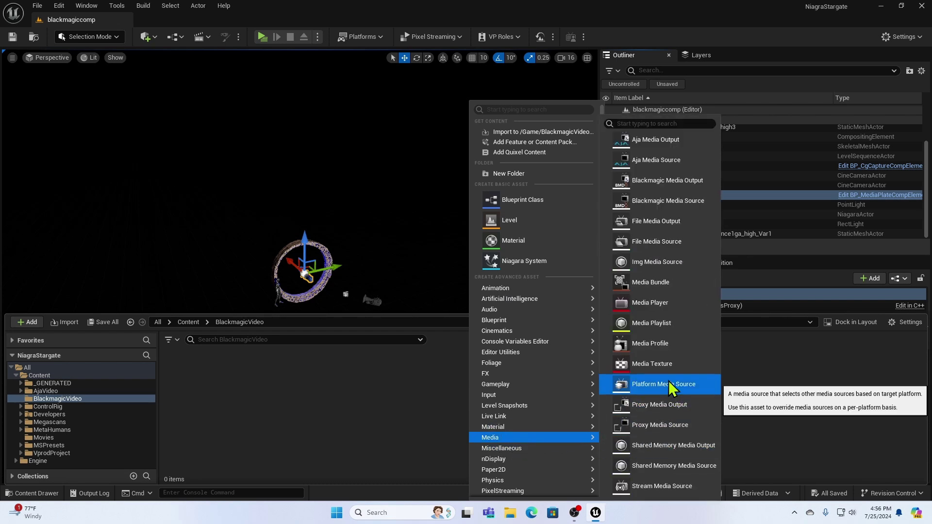
pyautogui.click(660, 289)
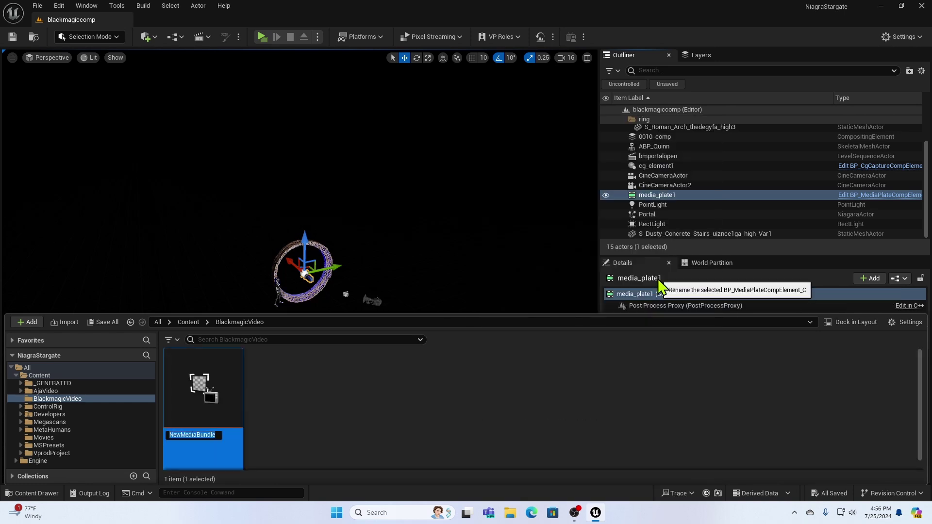
pyautogui.write('BlackmagicCamera1')
pyautogui.press('Return')
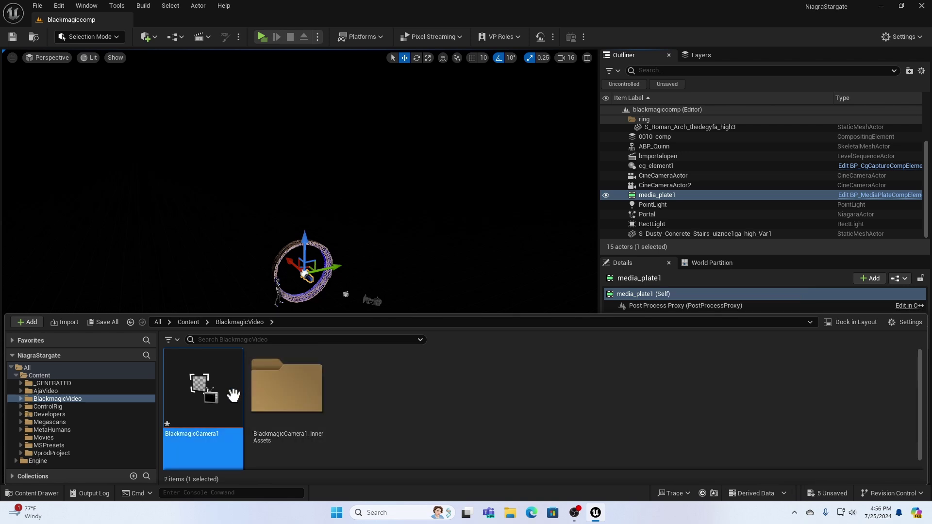
# - Open the BlackmagicCamera1 media bundle and set its media source to Blackmagic Media Source
pyautogui.doubleClick(198, 392)
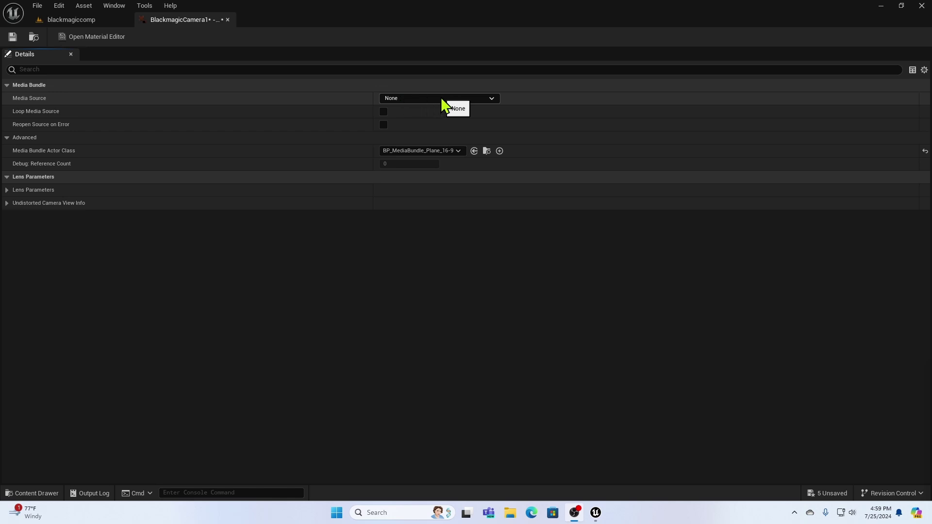
pyautogui.click(441, 99)
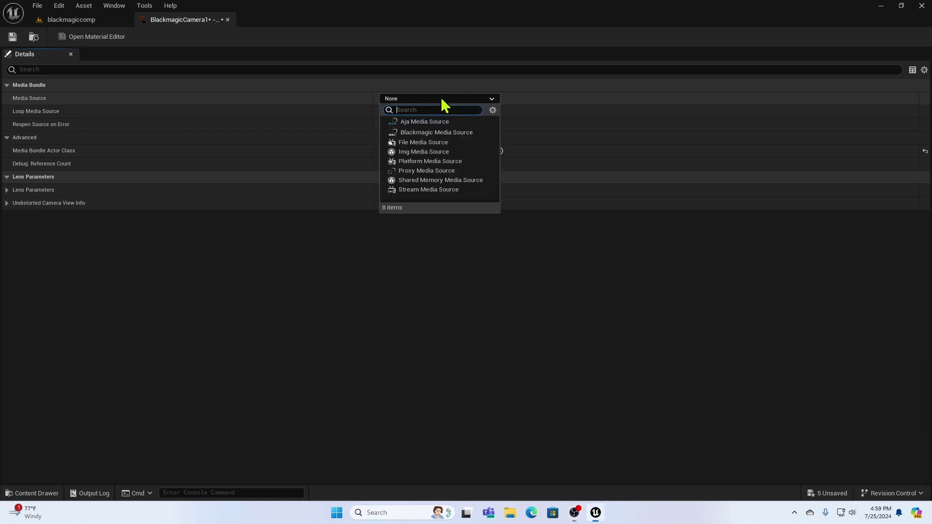
pyautogui.click(437, 135)
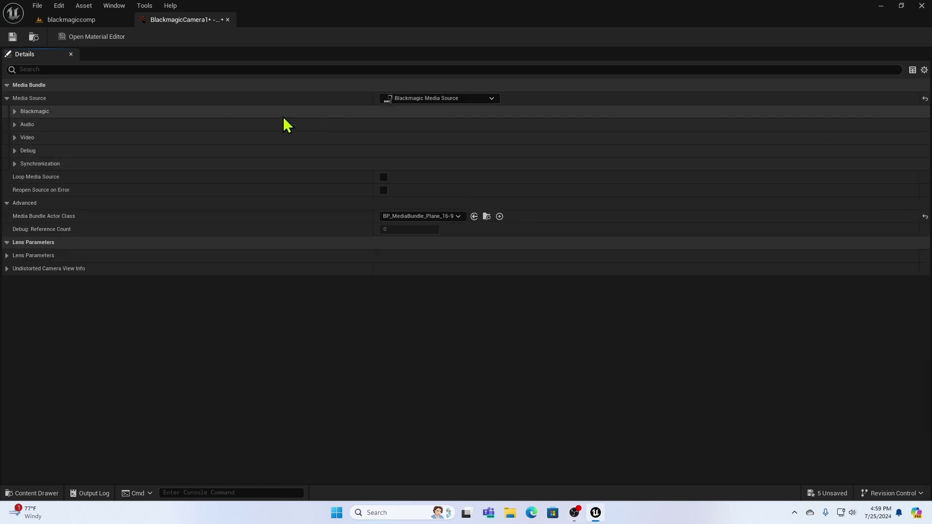
# - Configure the Blackmagic source to use DeckLink 8K Pro (3) at 4K UHD, Progressive, 29.97 fps
pyautogui.click(14, 112)
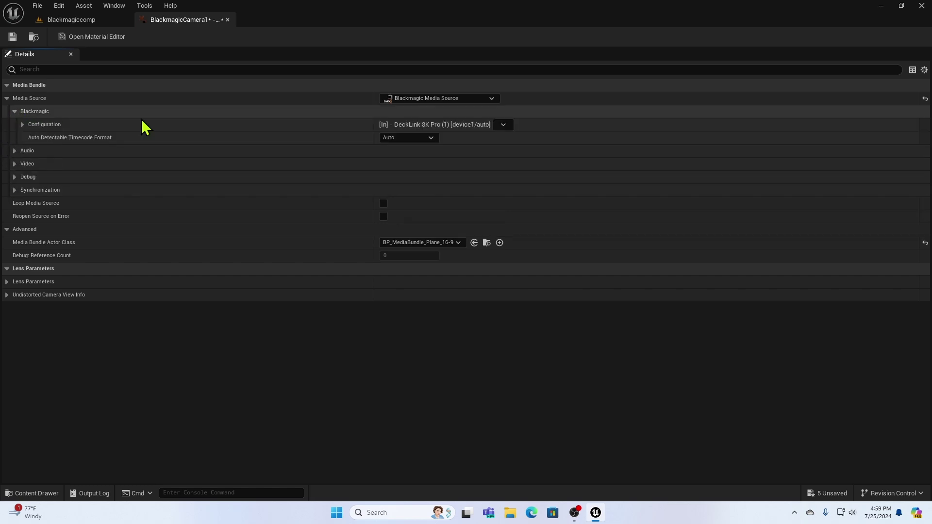
pyautogui.click(503, 125)
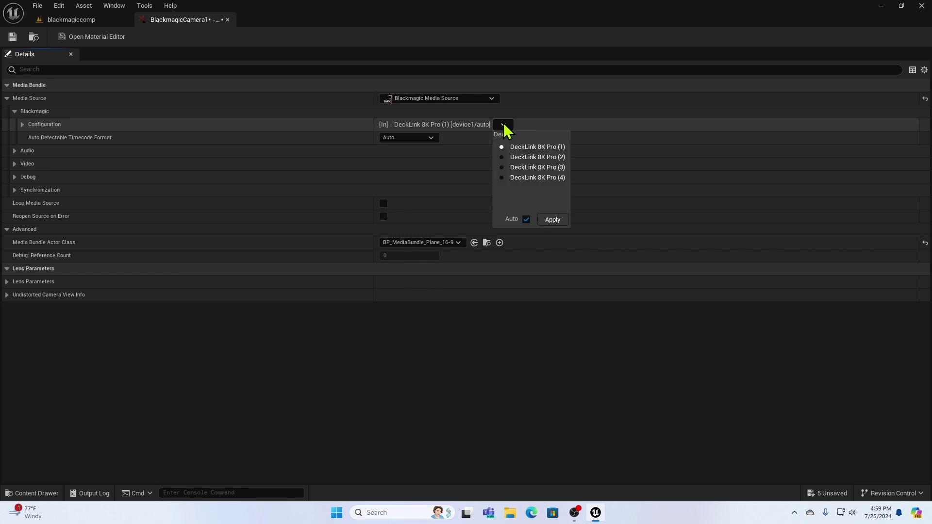
pyautogui.click(502, 168)
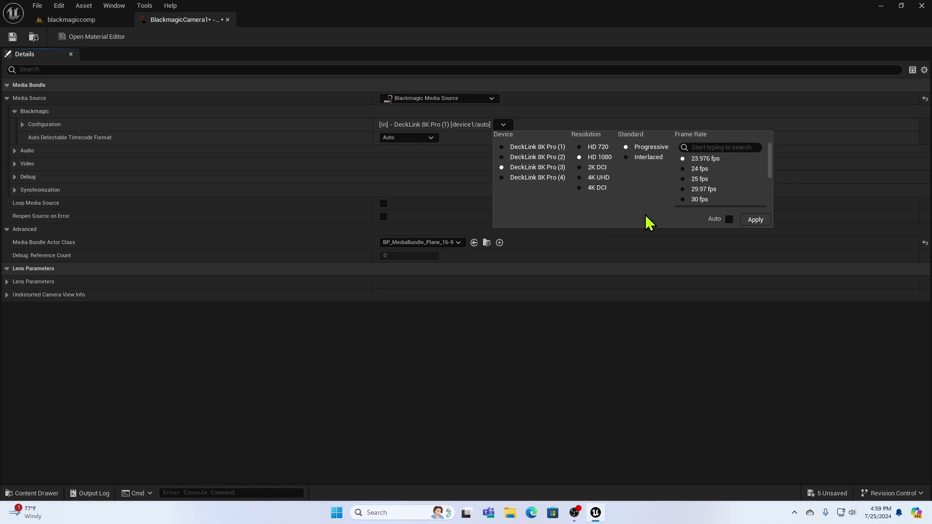
pyautogui.click(597, 178)
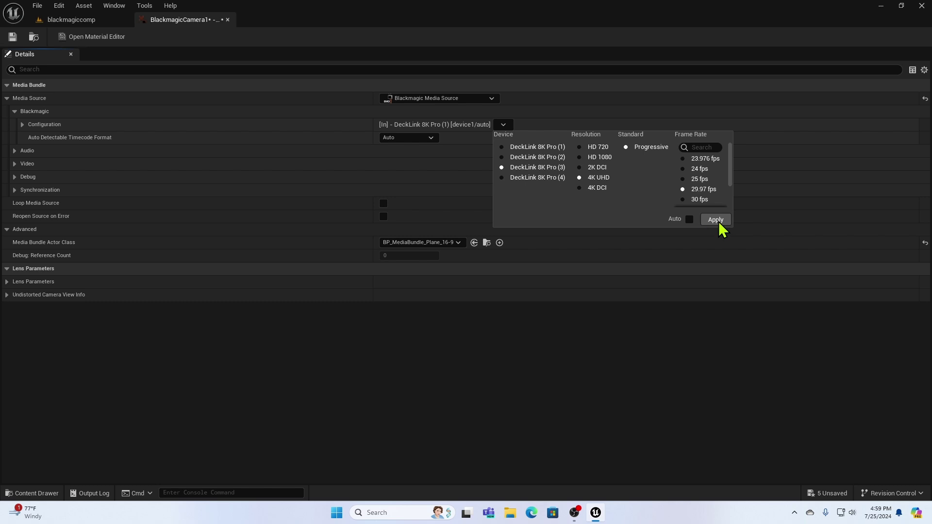
pyautogui.click(715, 220)
# - Set the video color format to 10bit YUV, disable the source encoding and color space overrides, then save and close the bundle
pyautogui.click(14, 150)
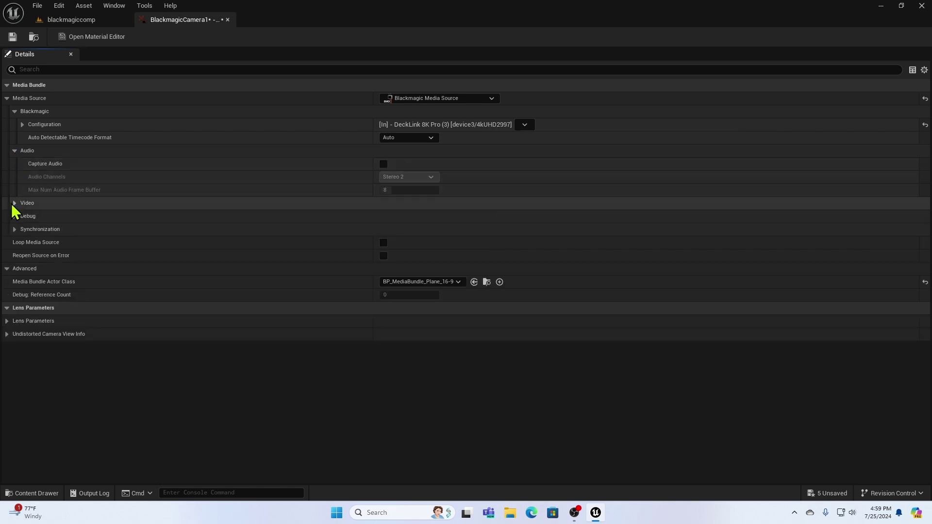
pyautogui.click(15, 203)
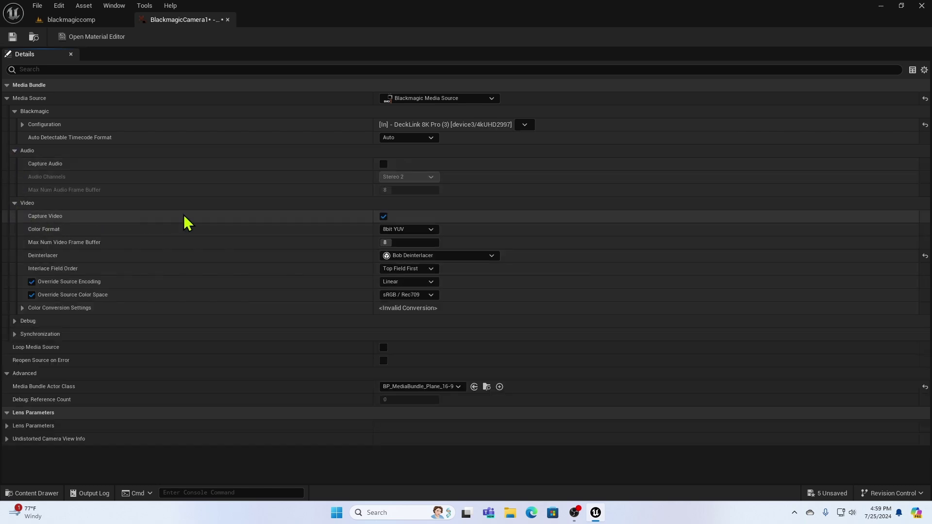
pyautogui.click(413, 230)
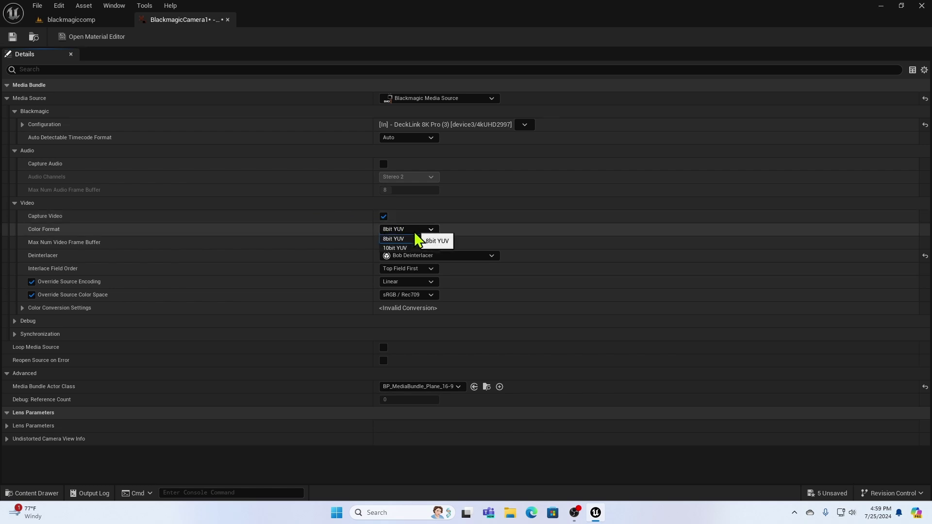
pyautogui.click(412, 248)
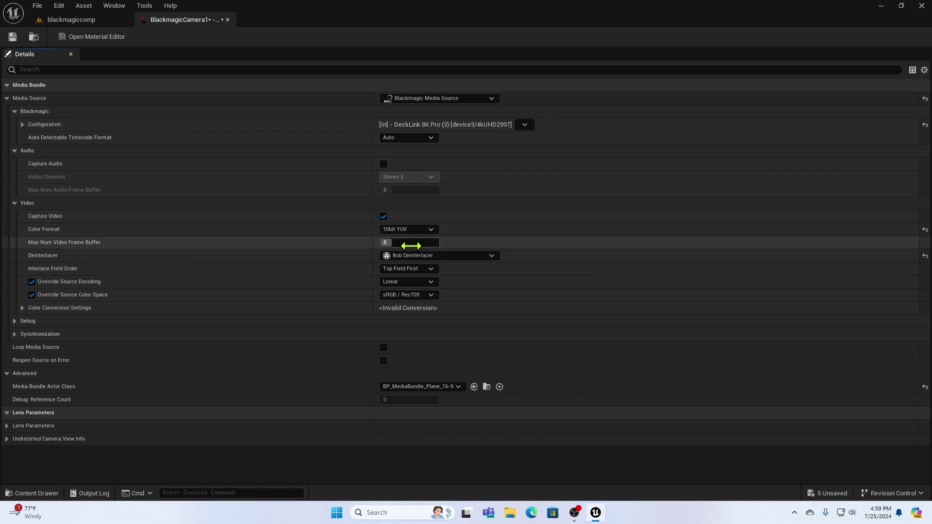
pyautogui.click(31, 281)
pyautogui.click(31, 294)
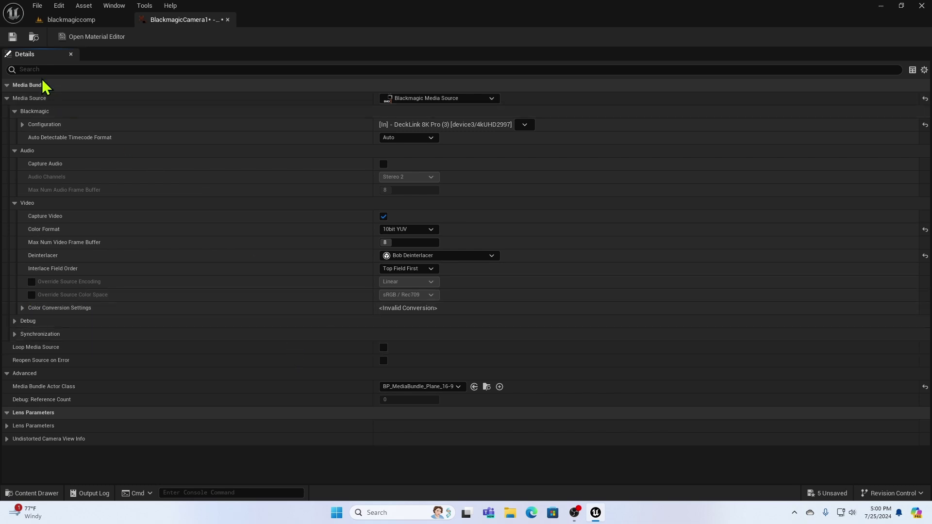
pyautogui.click(13, 38)
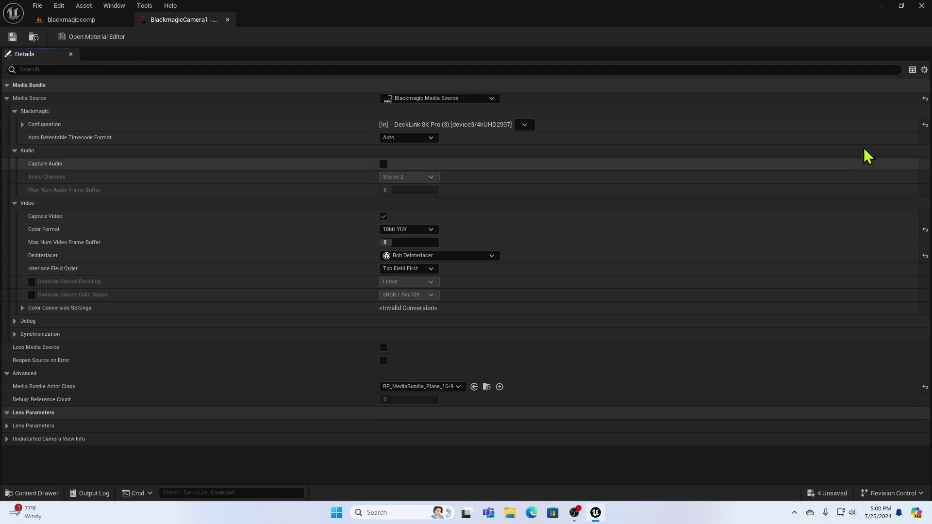
pyautogui.click(228, 20)
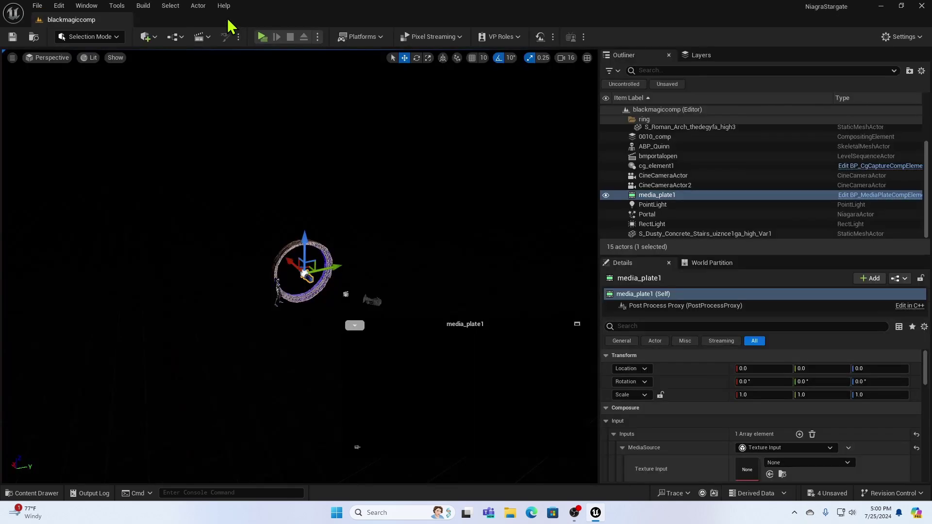
# - Place the BlackmagicCamera1 media bundle in the level as a video plane beside the ring
pyautogui.click(32, 493)
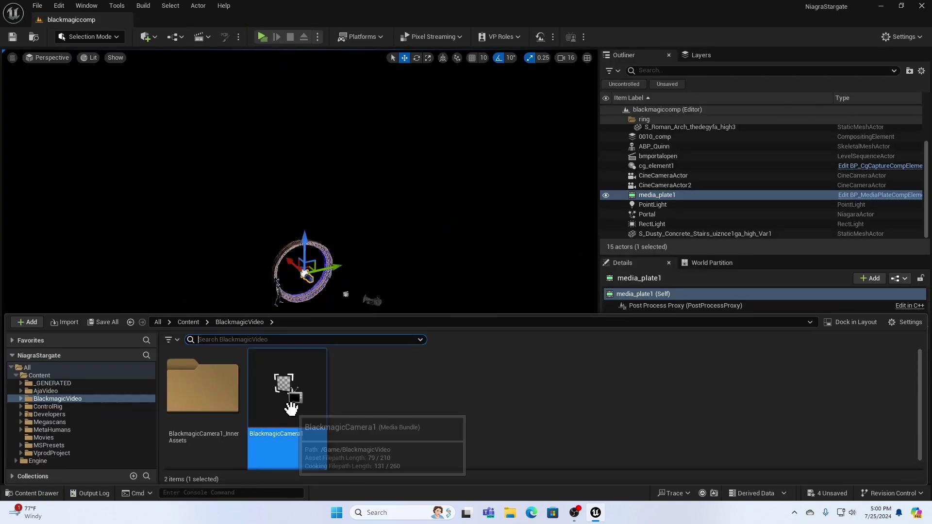
pyautogui.moveTo(289, 403); pyautogui.dragTo(253, 360)
pyautogui.moveTo(259, 383); pyautogui.dragTo(259, 384, button='right')
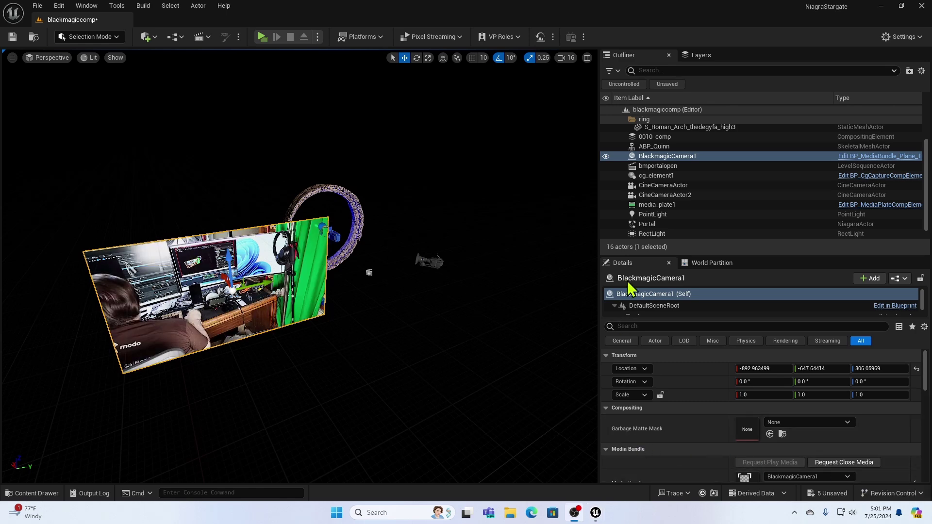
pyautogui.click(668, 206)
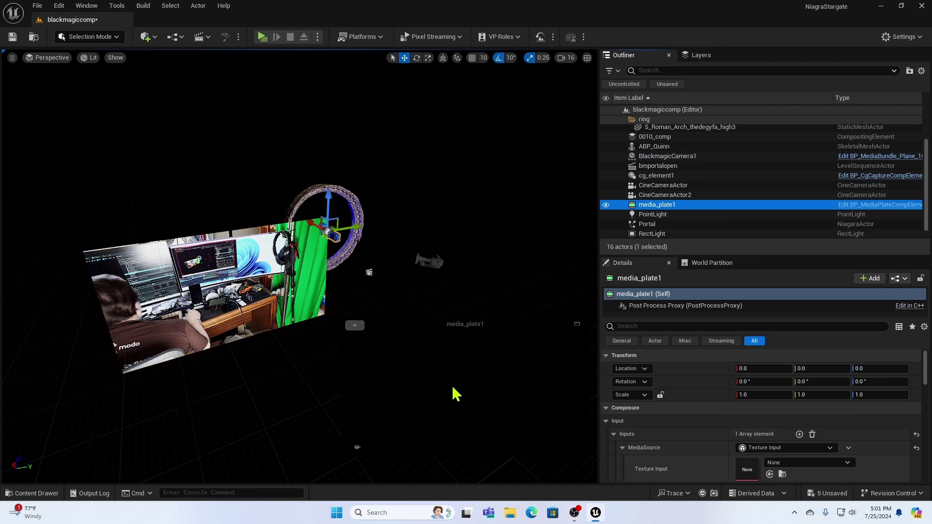
pyautogui.scroll(-2, 706, 407)
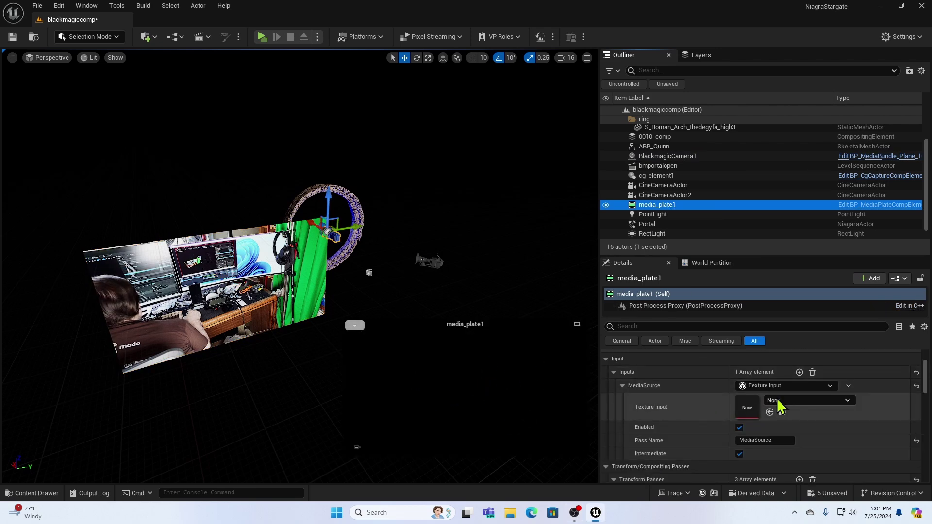
pyautogui.click(796, 403)
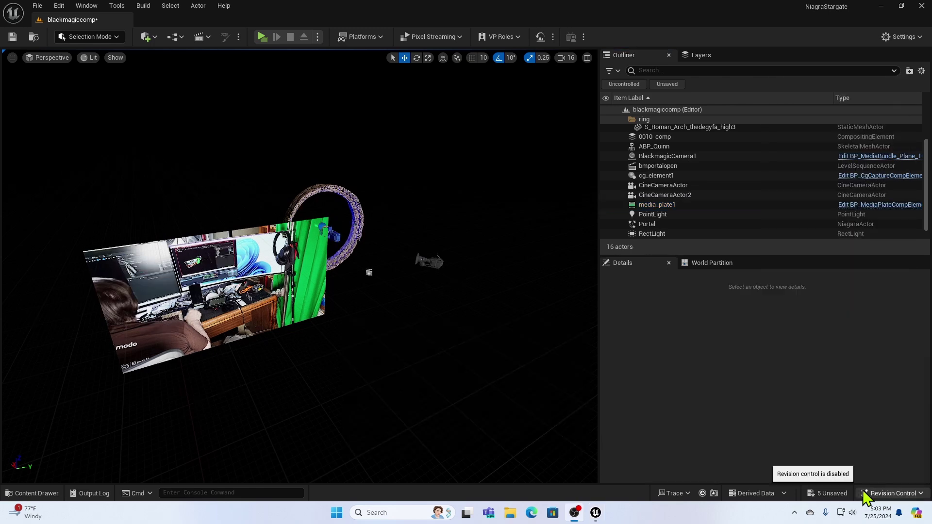
# - Assign the T_BlackmagicCamera1_BC media texture from the BlackmagicCamera1_InnerAssets folder as the MediaSource texture input of media_plate1
pyautogui.click(32, 492)
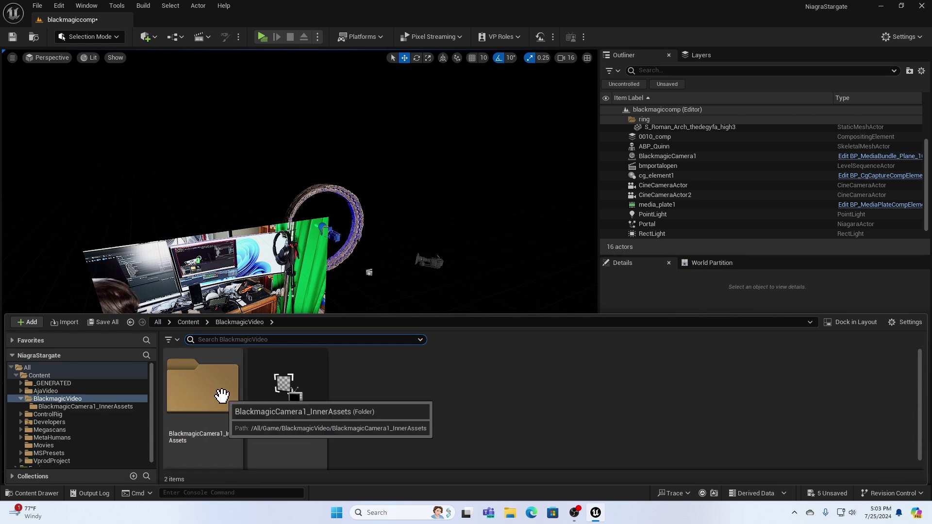
pyautogui.click(222, 396)
pyautogui.doubleClick(222, 395)
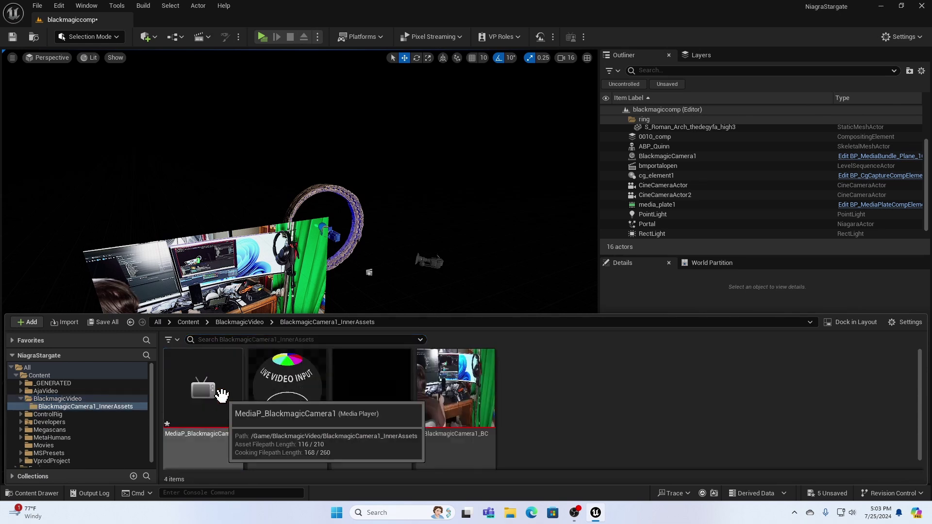
pyautogui.moveTo(456, 409)
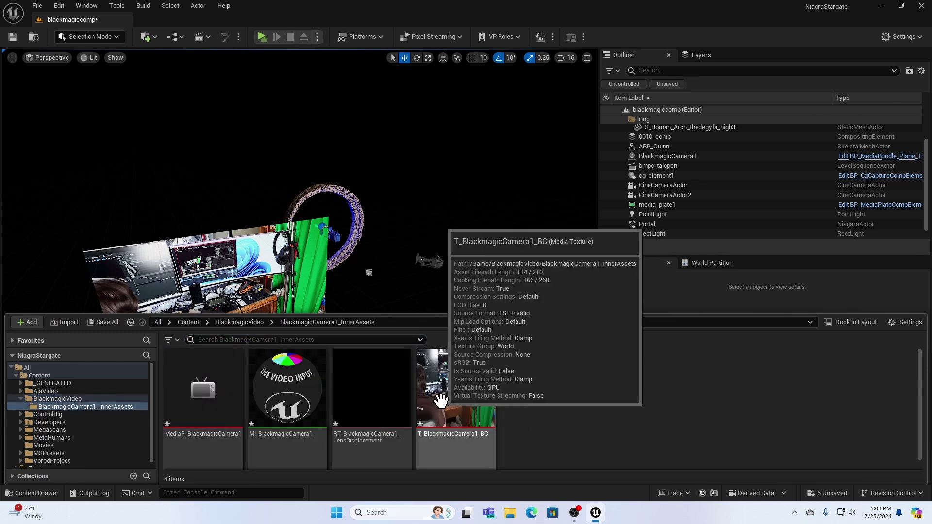
pyautogui.click(455, 408)
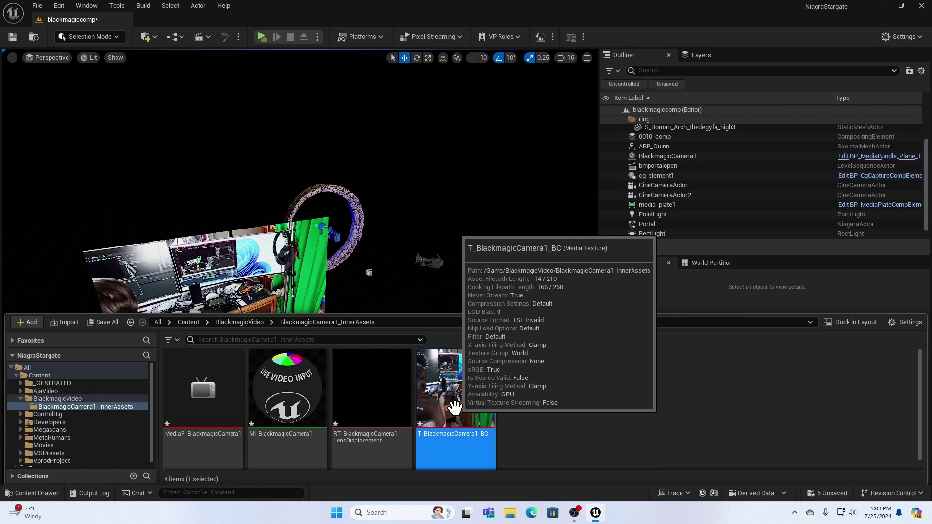
pyautogui.click(663, 205)
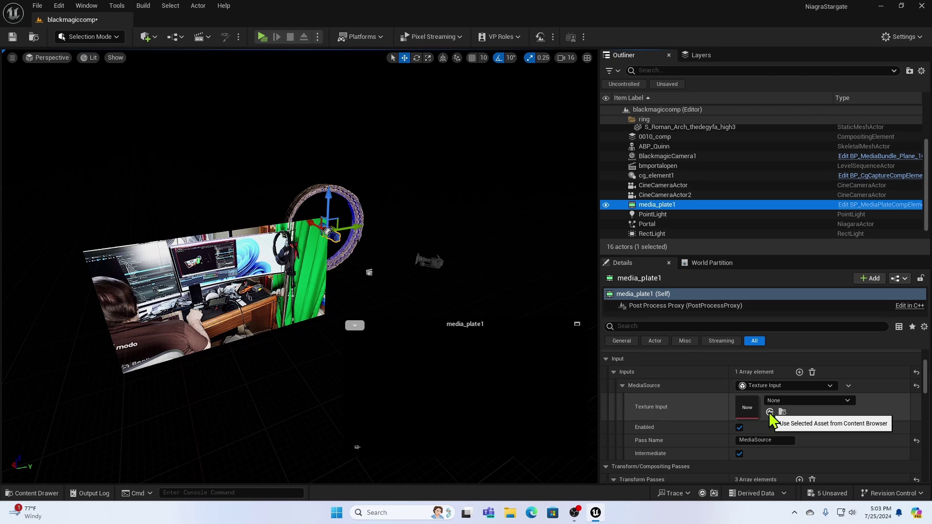
pyautogui.click(770, 412)
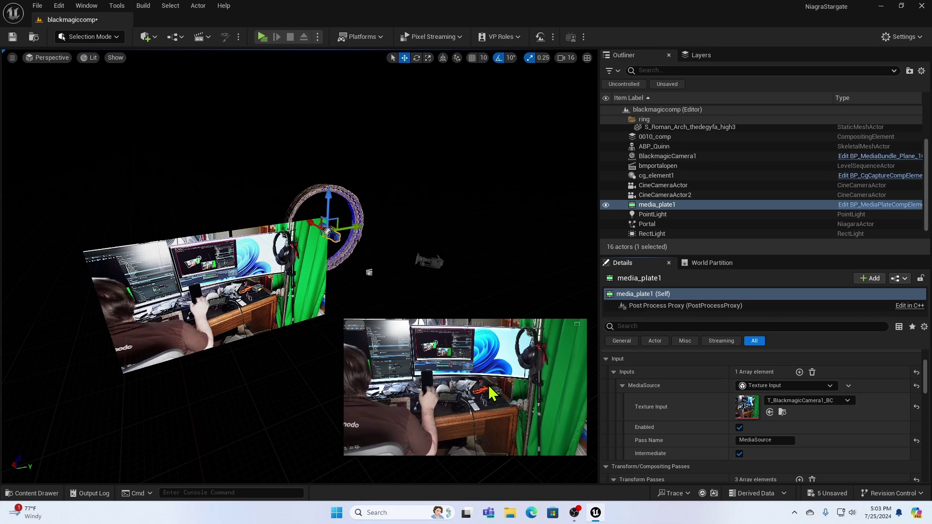
# - Move the BlackmagicCamera1 video plane straight down, well below the ring
pyautogui.click(211, 285)
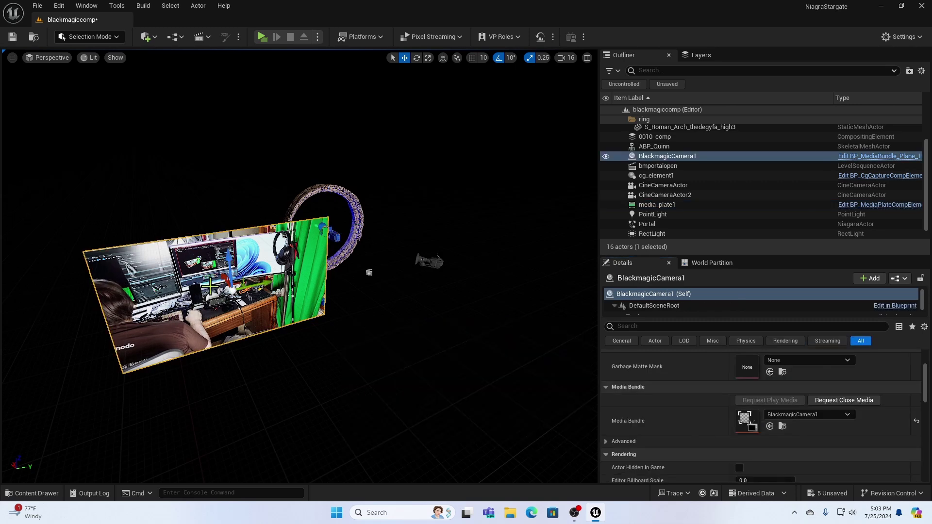
pyautogui.moveTo(241, 265); pyautogui.dragTo(233, 485)
# - Preview the Composure elements media_plate1, cg_element1 and the parent 0010_comp one after another, leaving 0010_comp selected
pyautogui.click(659, 205)
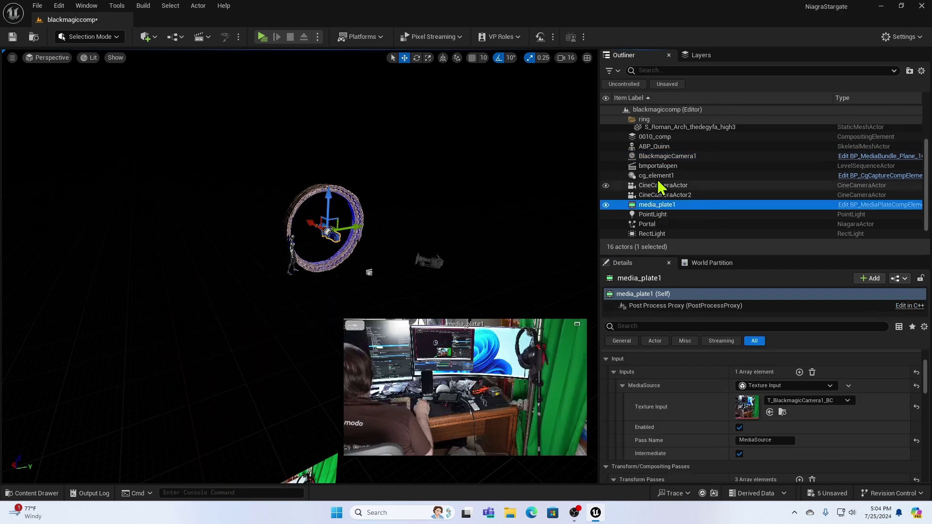
pyautogui.click(659, 177)
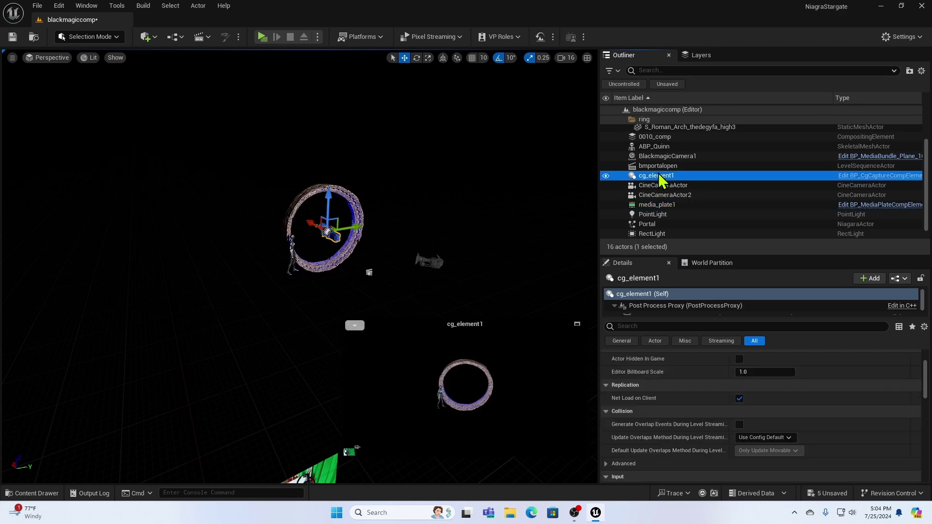
pyautogui.click(660, 137)
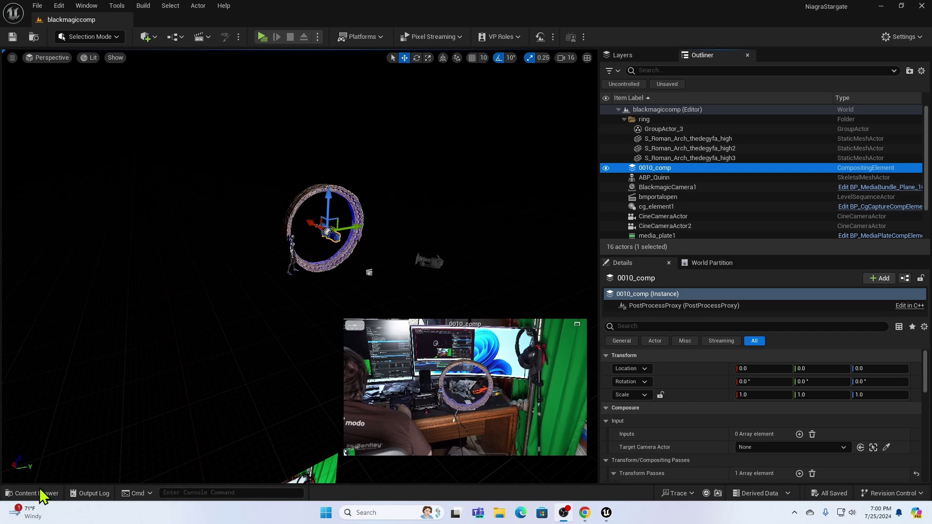
# - Create a Blackmagic Media Output asset named blackmagicout in the BlackmagicVideo content folder
pyautogui.click(30, 499)
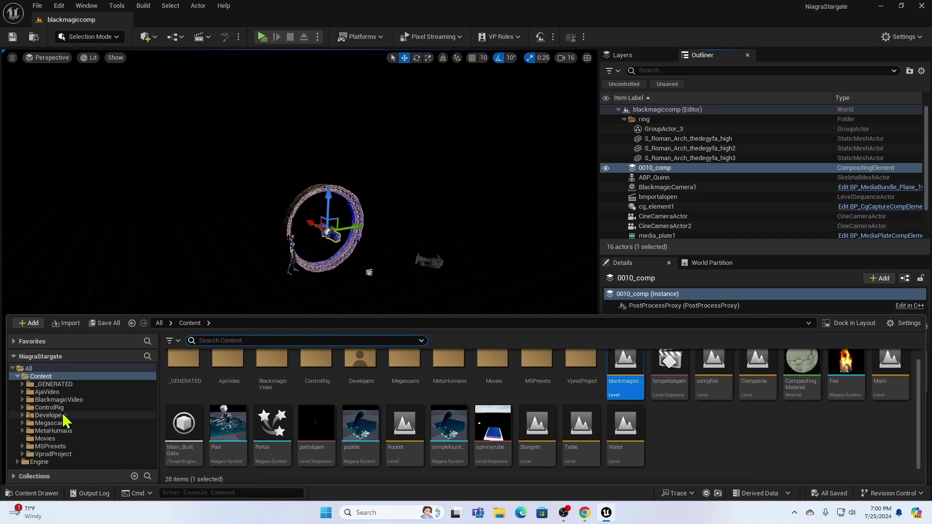
pyautogui.click(71, 401)
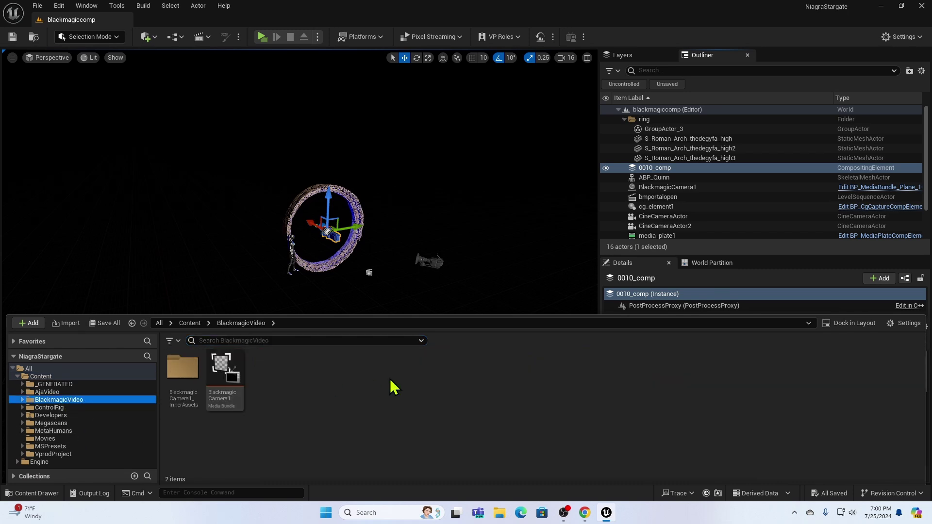
pyautogui.rightClick(482, 370)
pyautogui.moveTo(521, 316)
pyautogui.moveTo(516, 438)
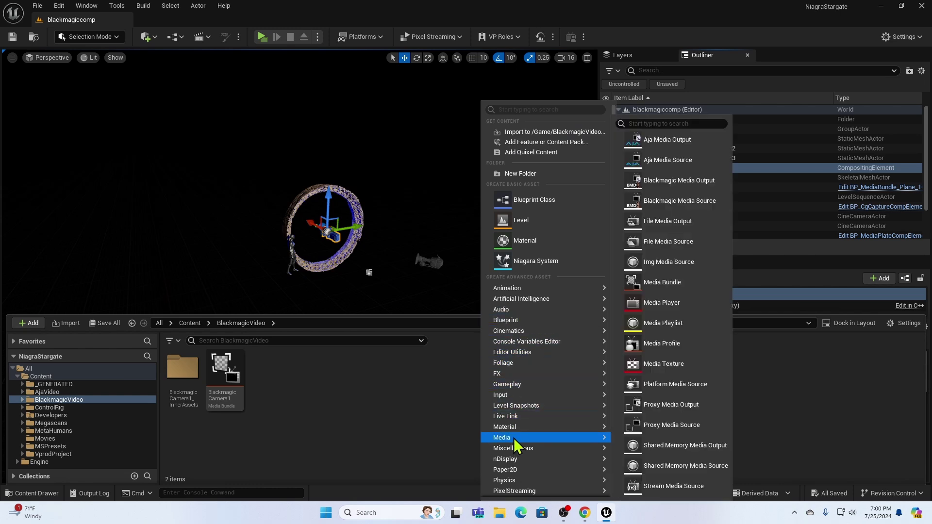
pyautogui.click(696, 185)
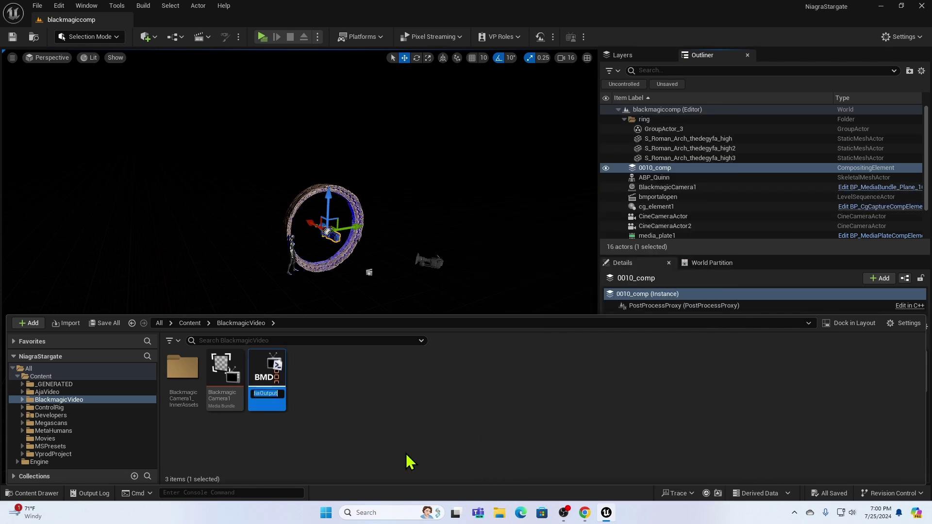
pyautogui.write('blackmagicout')
pyautogui.press('Return')
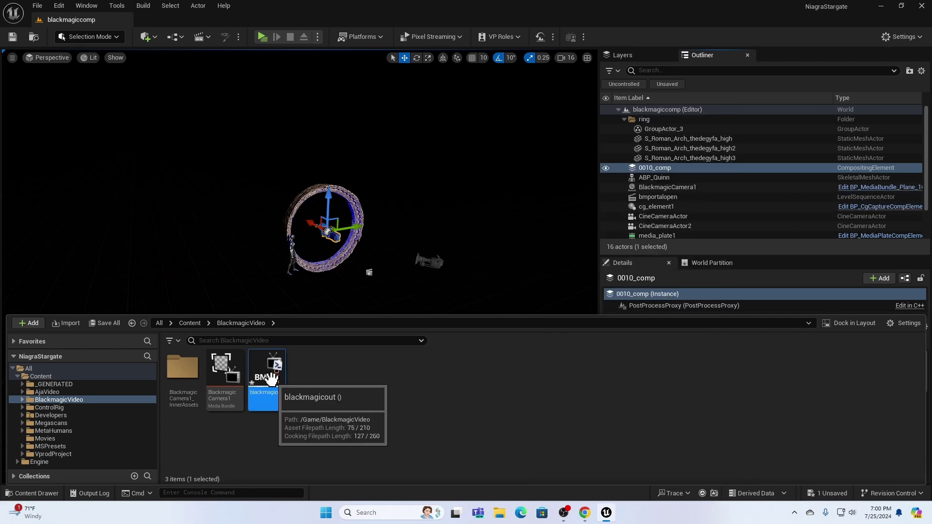
# - Open blackmagicout and configure it for Fill output on DeckLink 8K Pro (1), Single Link 0, 4K UHD, Progressive, 29.97 fps, Free Run
pyautogui.doubleClick(273, 381)
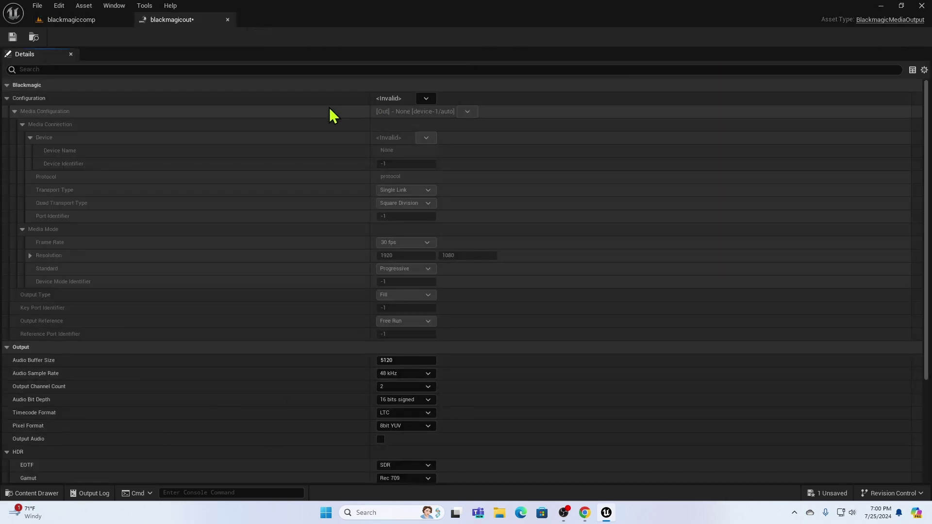
pyautogui.click(426, 98)
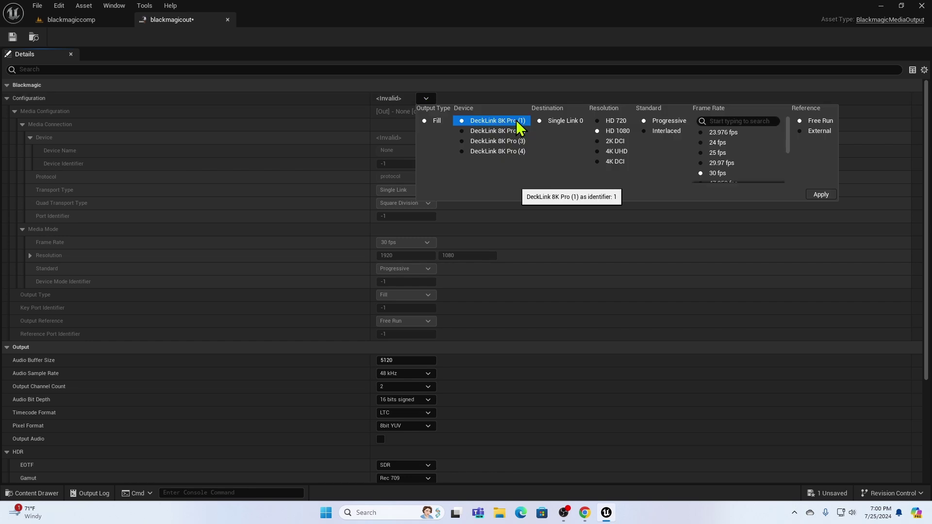
pyautogui.click(554, 123)
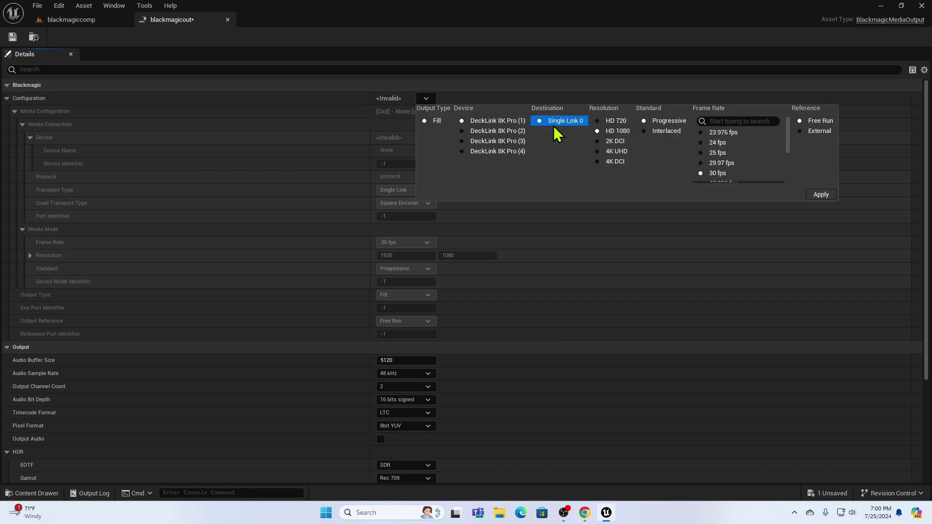
pyautogui.click(596, 150)
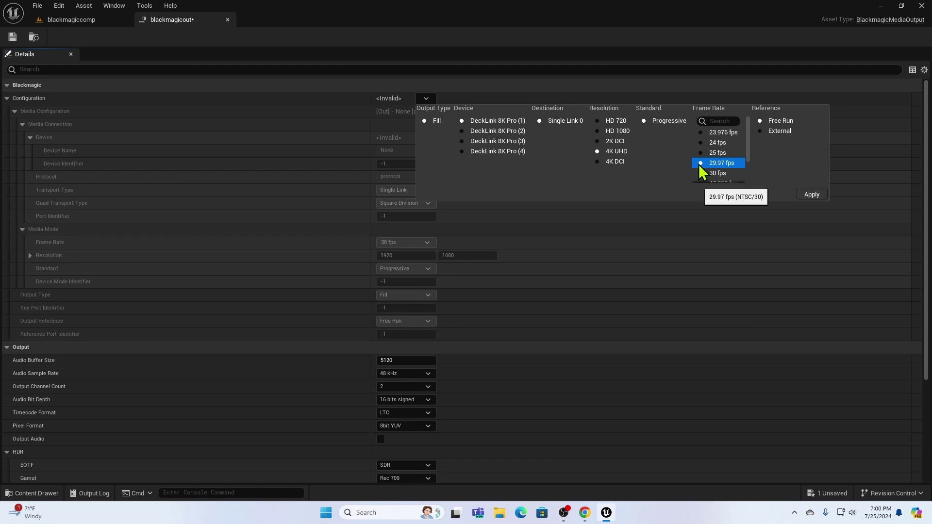
pyautogui.click(713, 163)
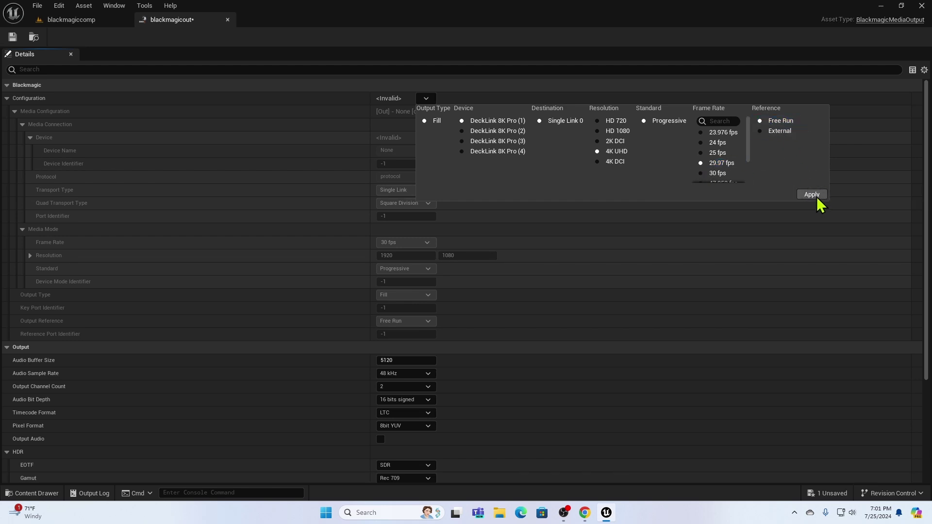
pyautogui.click(815, 195)
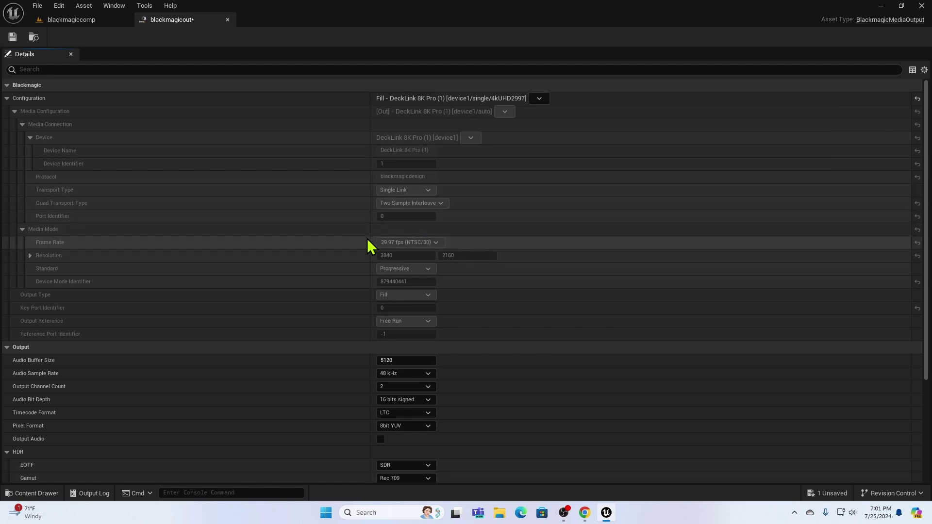
# - Set the HDR EOTF of the blackmagicout media output to HDR, then save and close the asset
pyautogui.scroll(-3, 407, 231)
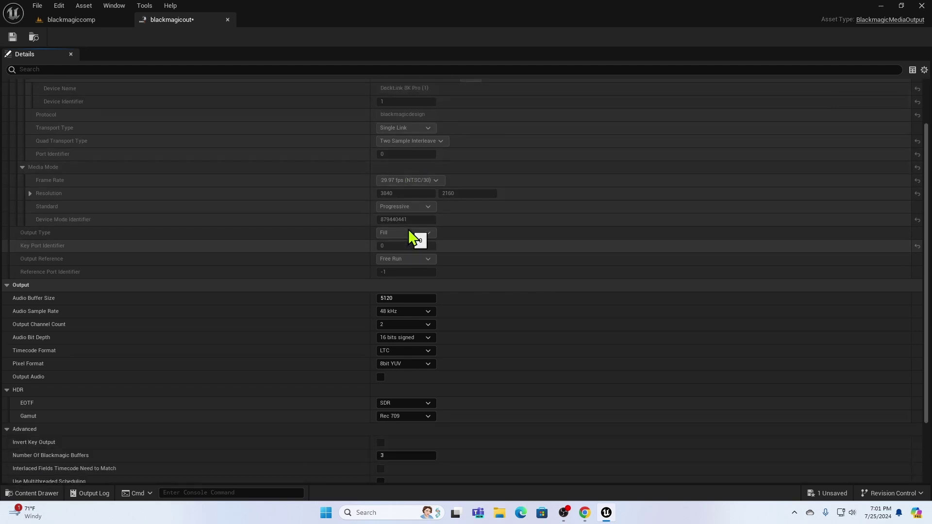
pyautogui.scroll(3, 409, 231)
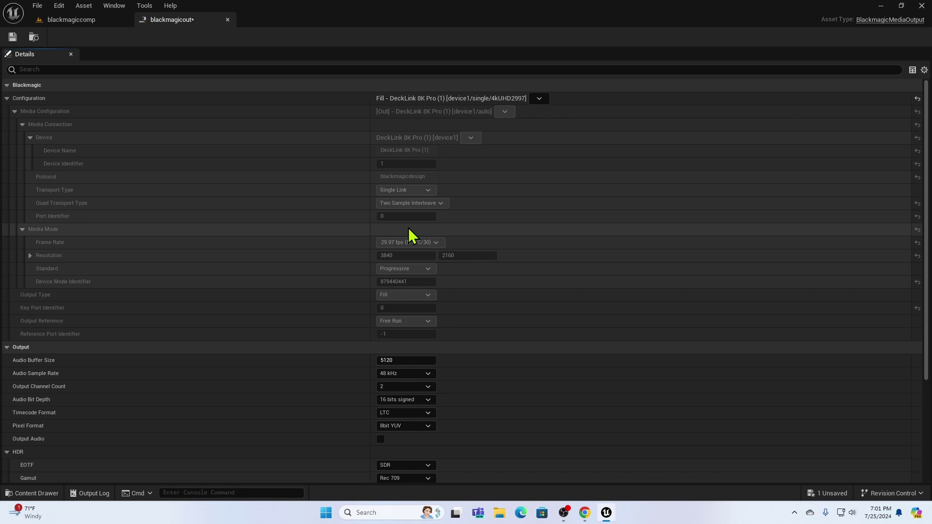
pyautogui.scroll(-6, 408, 230)
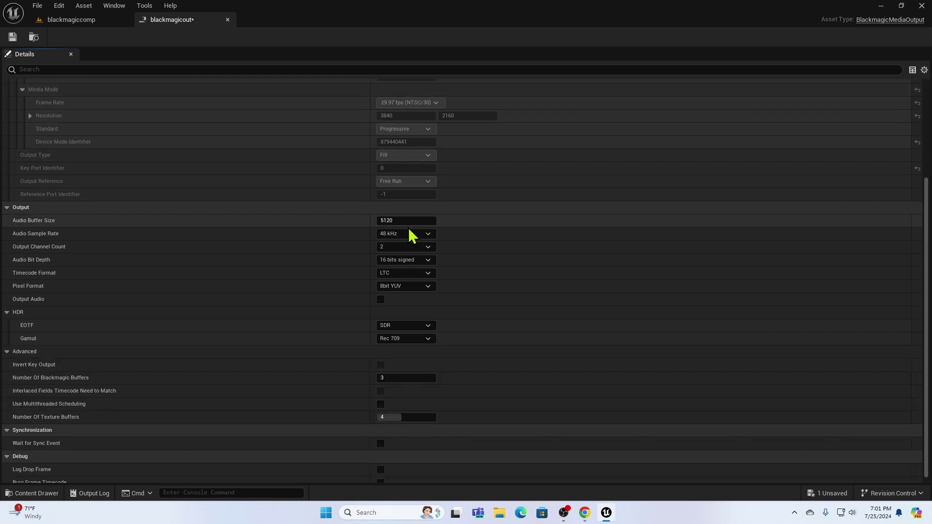
pyautogui.scroll(-1, 408, 229)
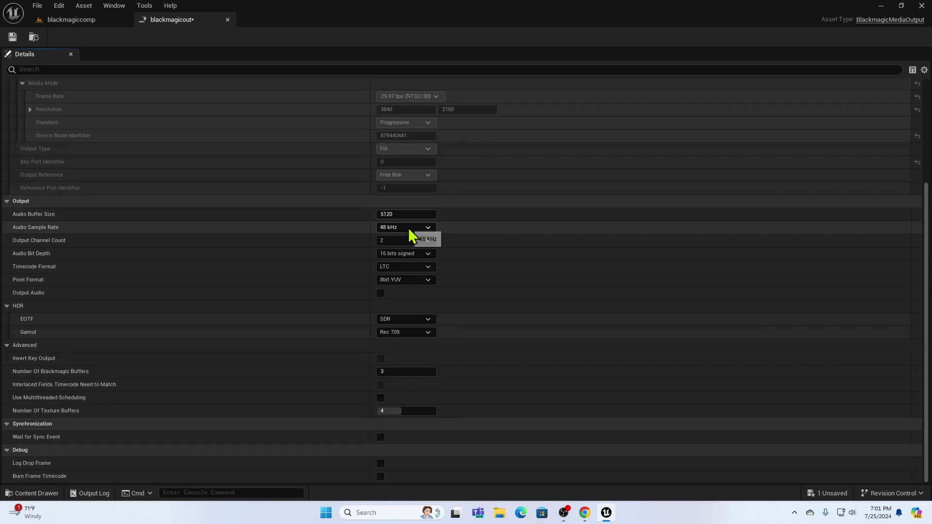
pyautogui.click(426, 320)
pyautogui.click(396, 337)
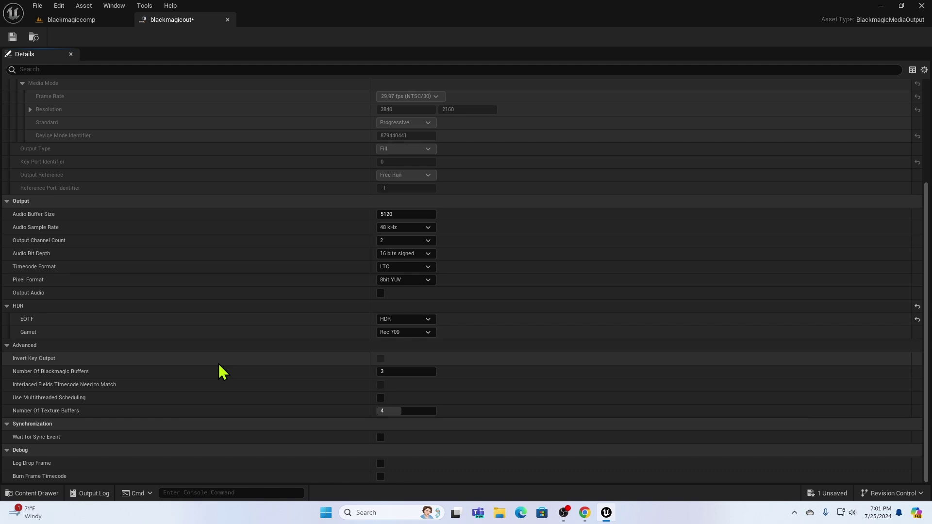
pyautogui.scroll(5, 219, 365)
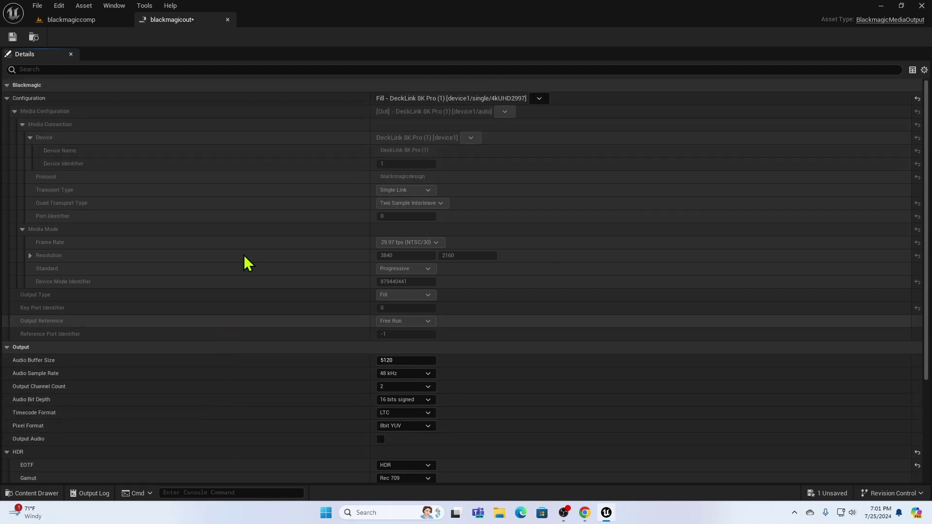
pyautogui.click(11, 39)
pyautogui.click(227, 19)
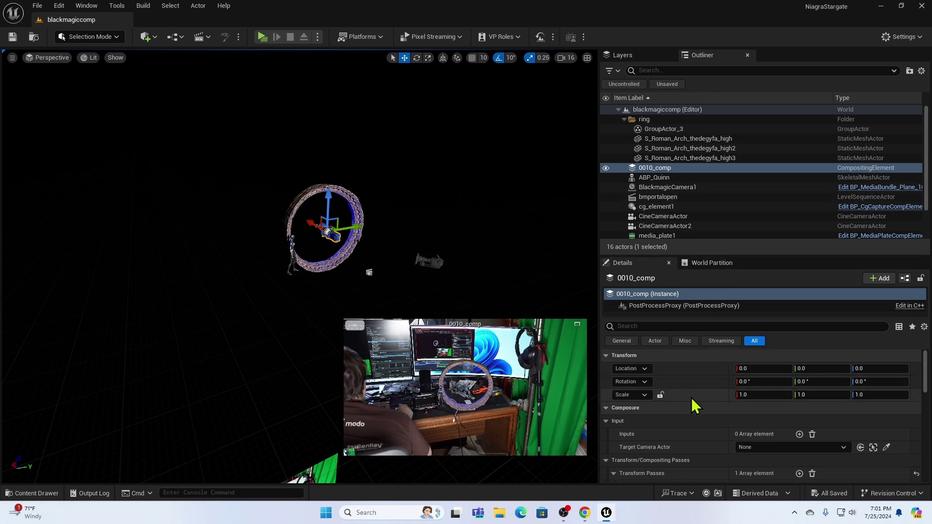
# - Change the OutputPass_1 output of 0010_comp to Compositing Media Capture Output
pyautogui.scroll(-4, 711, 394)
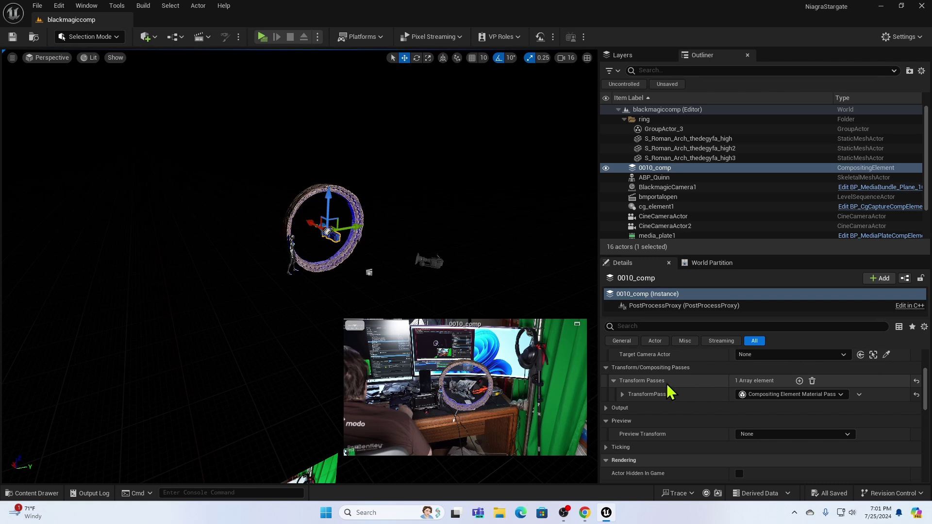
pyautogui.scroll(-2, 670, 388)
pyautogui.scroll(2, 670, 389)
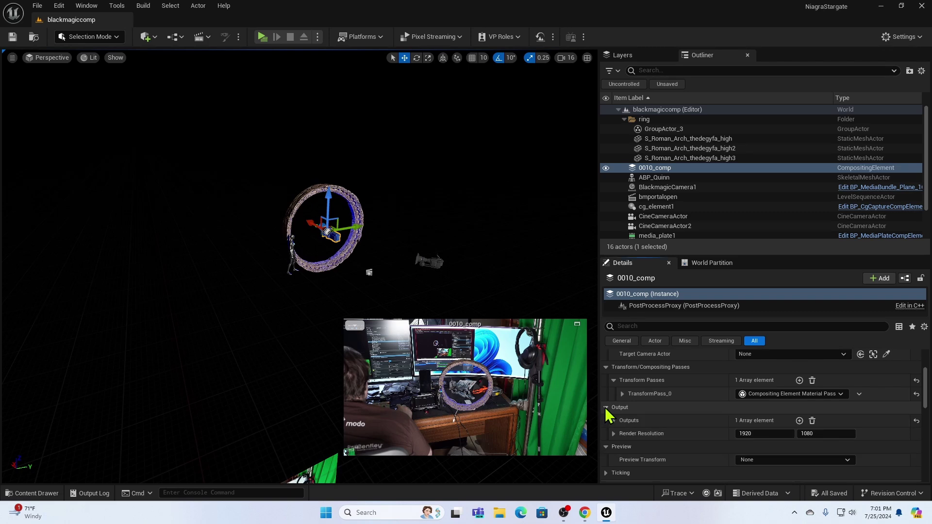
pyautogui.click(605, 407)
pyautogui.click(612, 421)
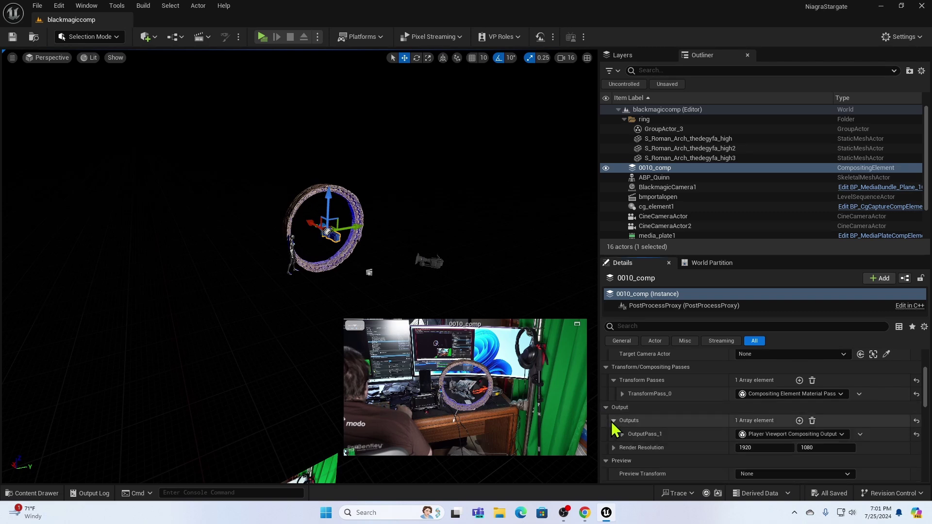
pyautogui.scroll(-2, 685, 423)
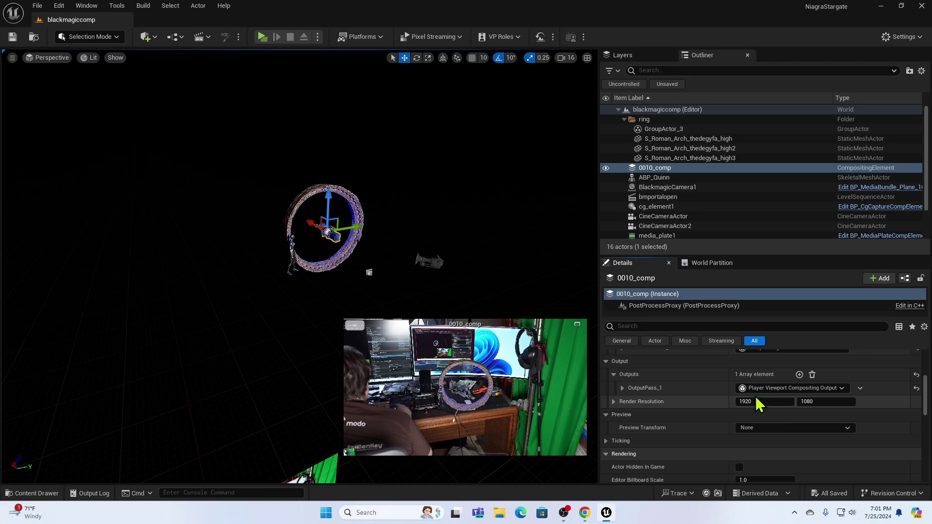
pyautogui.click(622, 388)
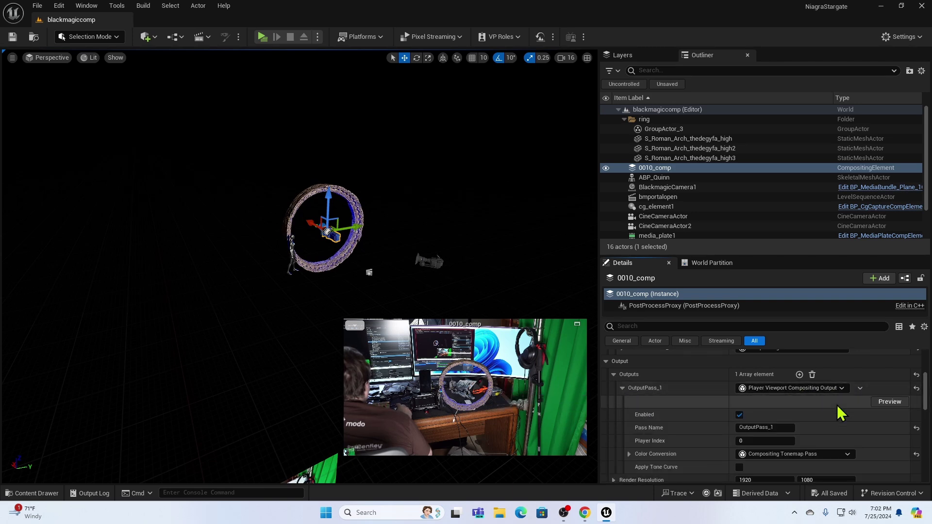
pyautogui.click(842, 388)
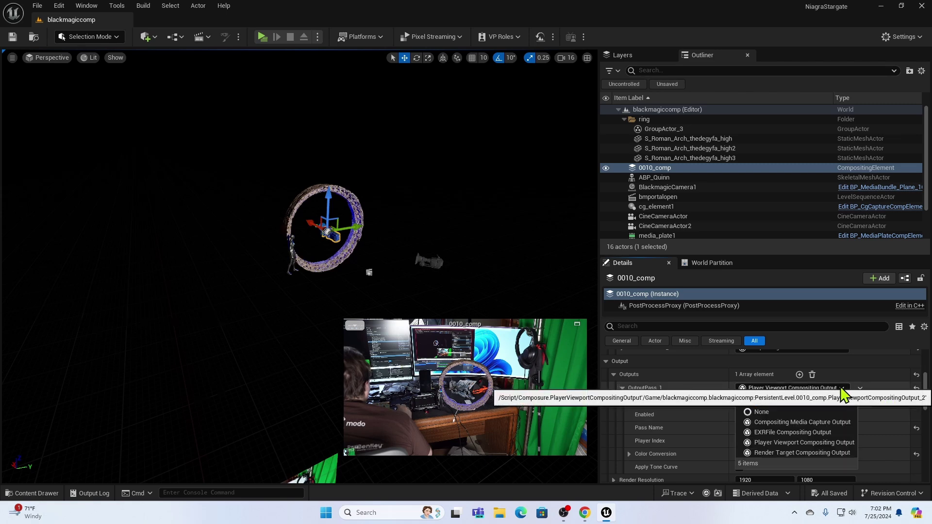
pyautogui.click(800, 423)
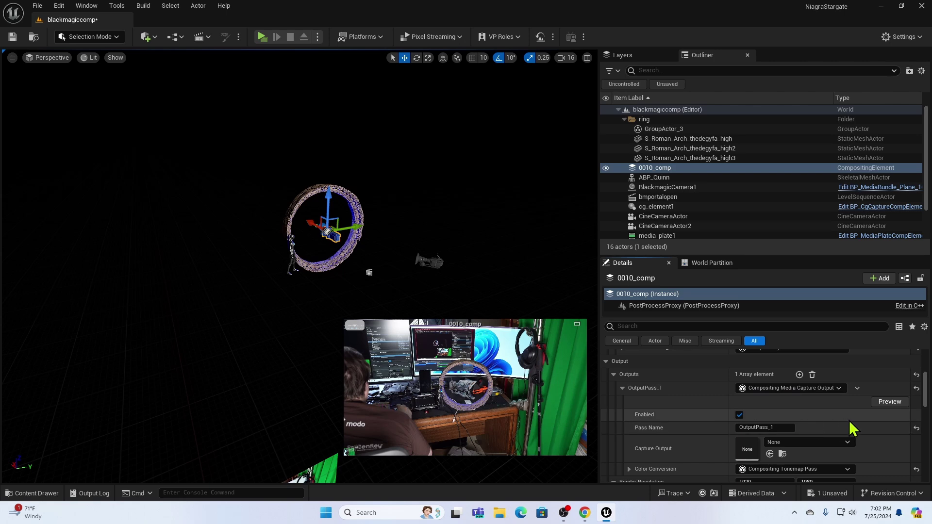
# - Assign the blackmagicout media output as the Capture Output of OutputPass_1 on 0010_comp
pyautogui.scroll(-1, 852, 427)
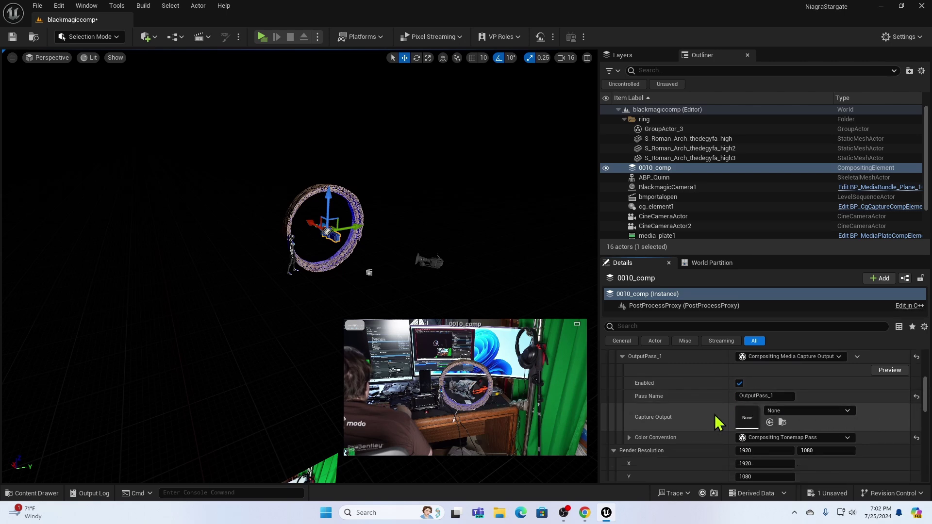
pyautogui.click(816, 411)
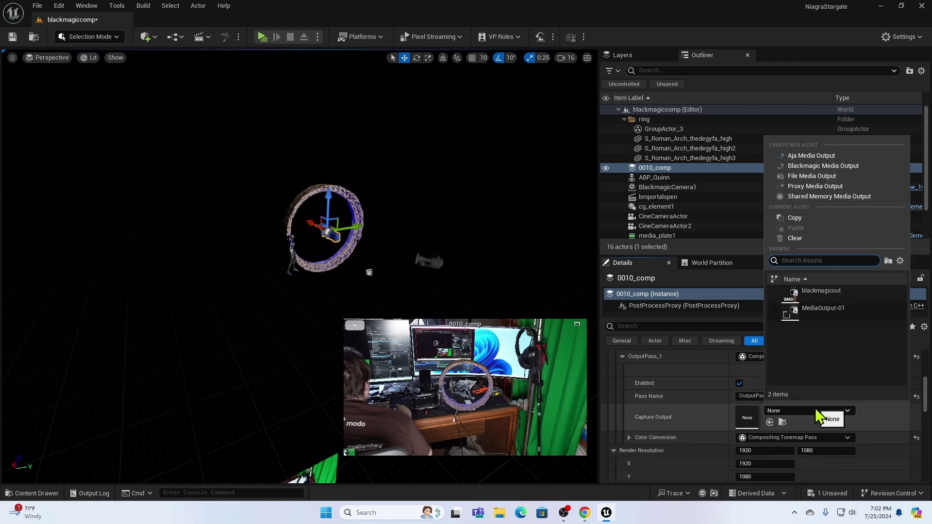
pyautogui.click(818, 292)
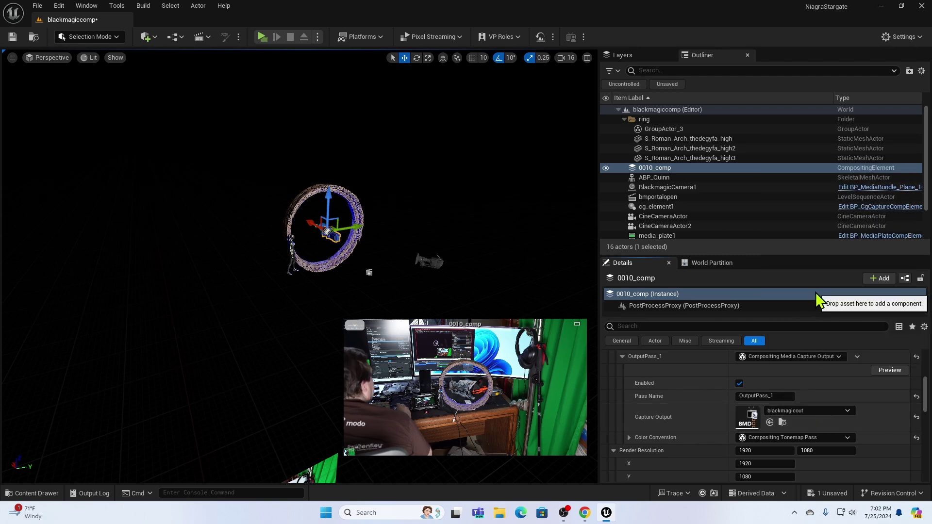